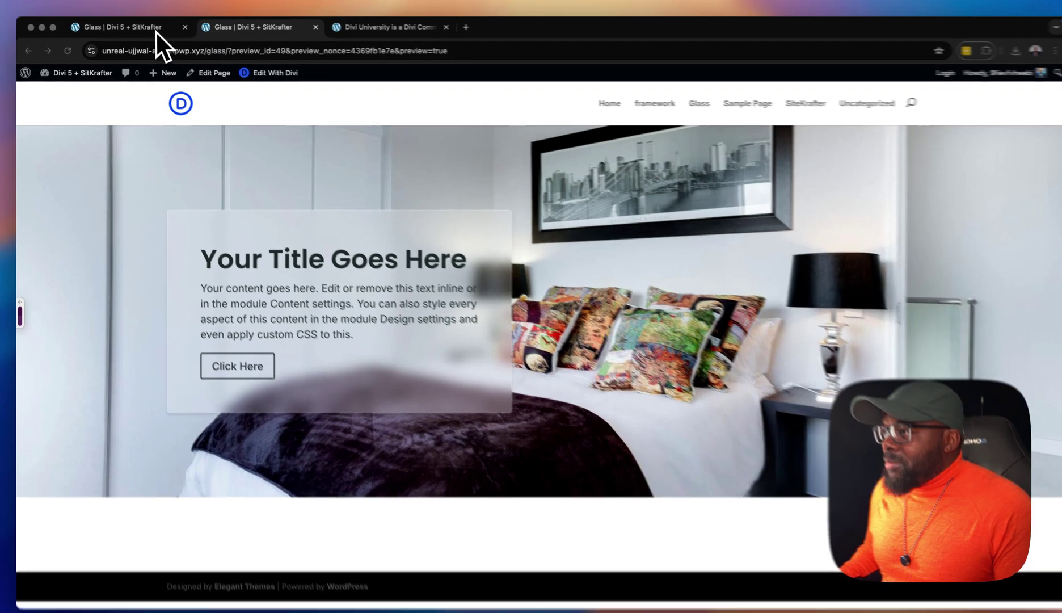
Step: Switch to the builder tab showing the blank 'Glass' page with one empty section
click(155, 28)
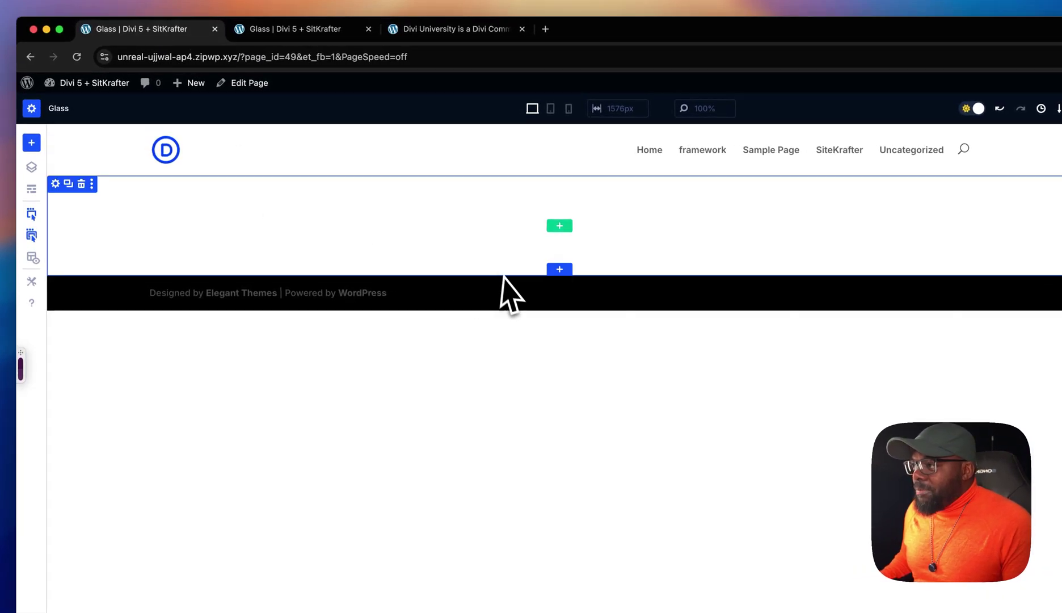
Step: Set the bedroom photo pexels-jvdm-1454806.jpg from the Media Library as the section background image
click(57, 186)
click(953, 212)
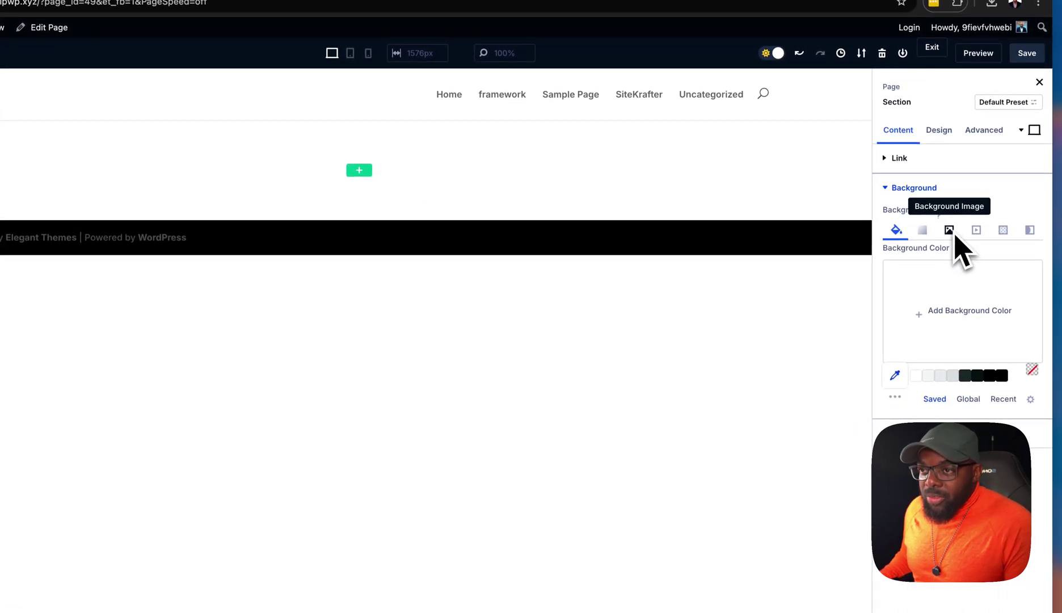
click(952, 233)
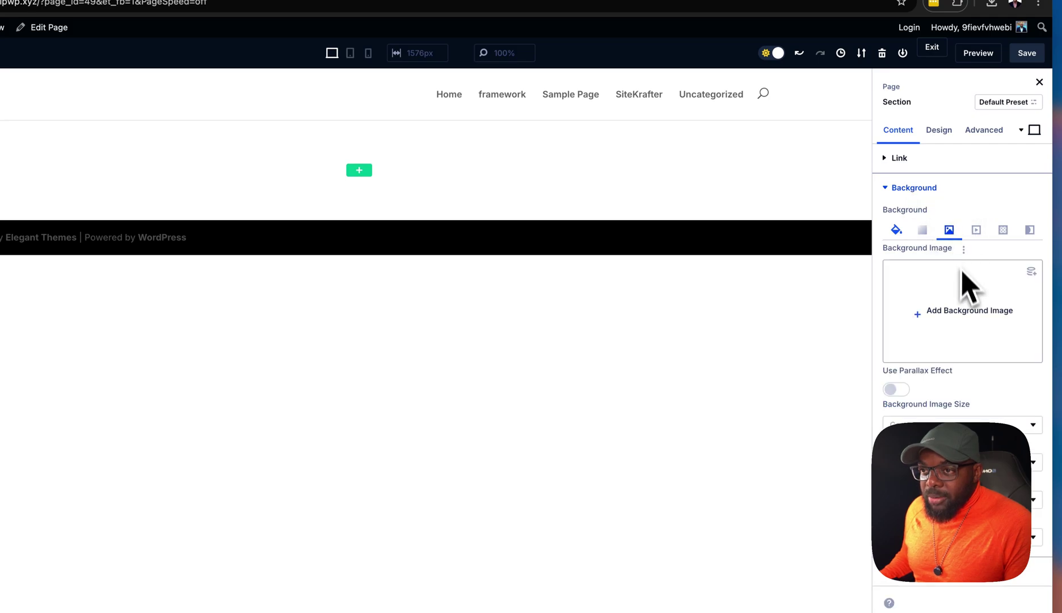
click(964, 316)
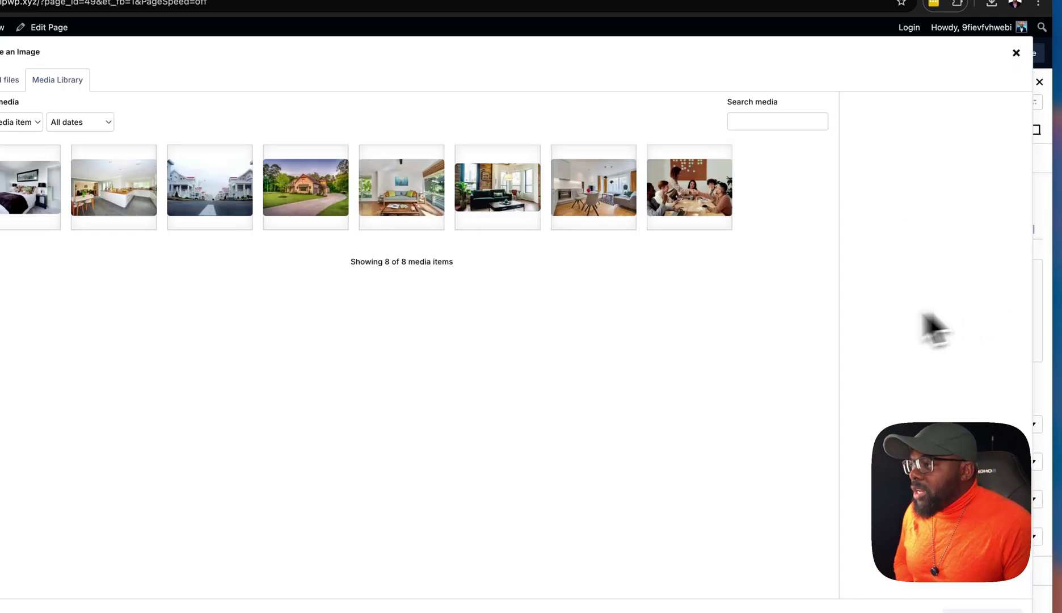
click(182, 220)
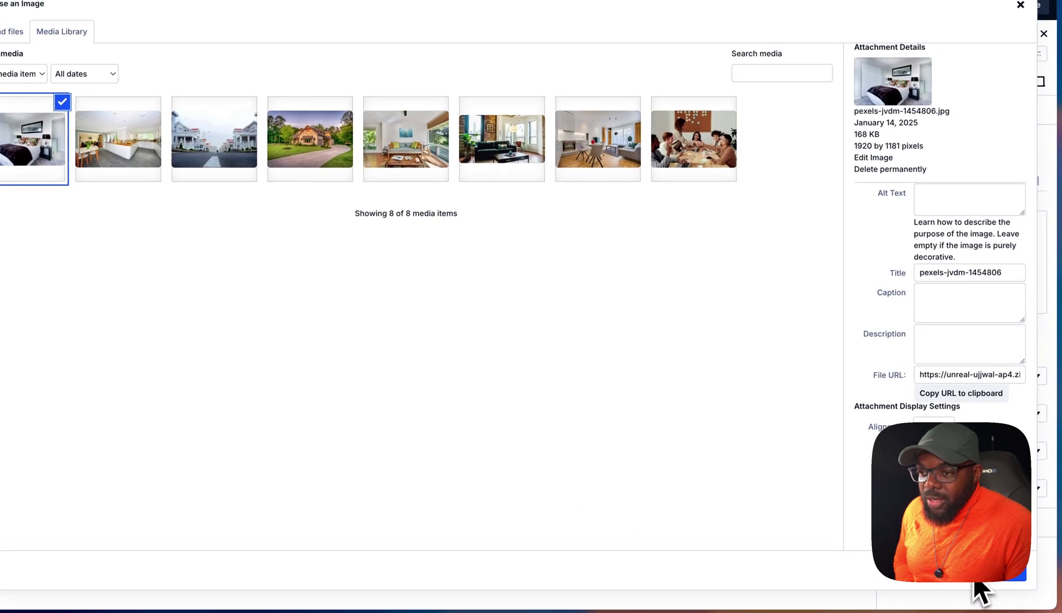
click(987, 558)
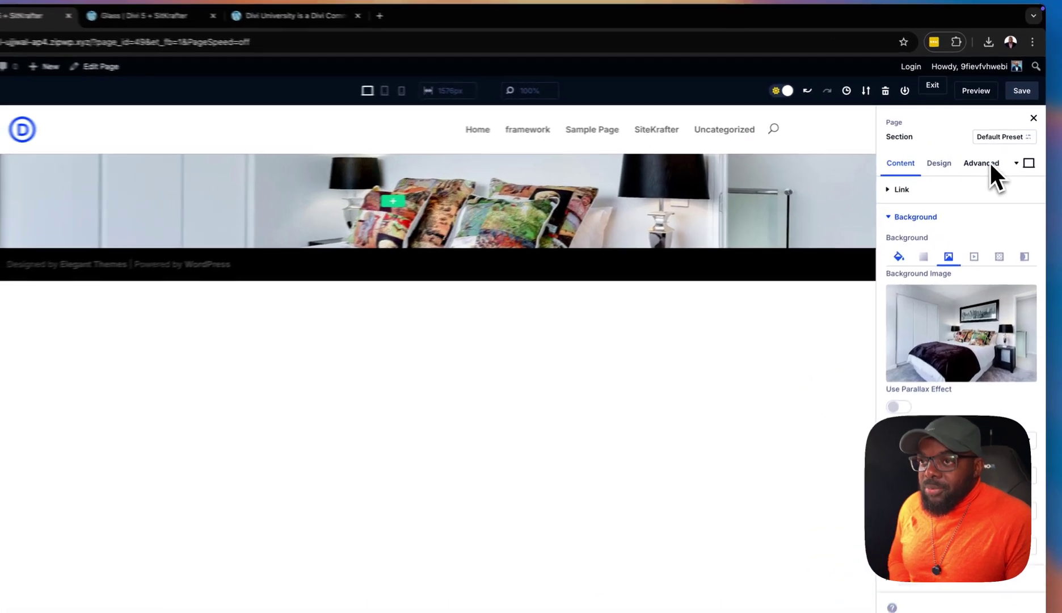
Step: Enter hero-section in the section's Advanced CSS Class field
click(988, 157)
click(939, 198)
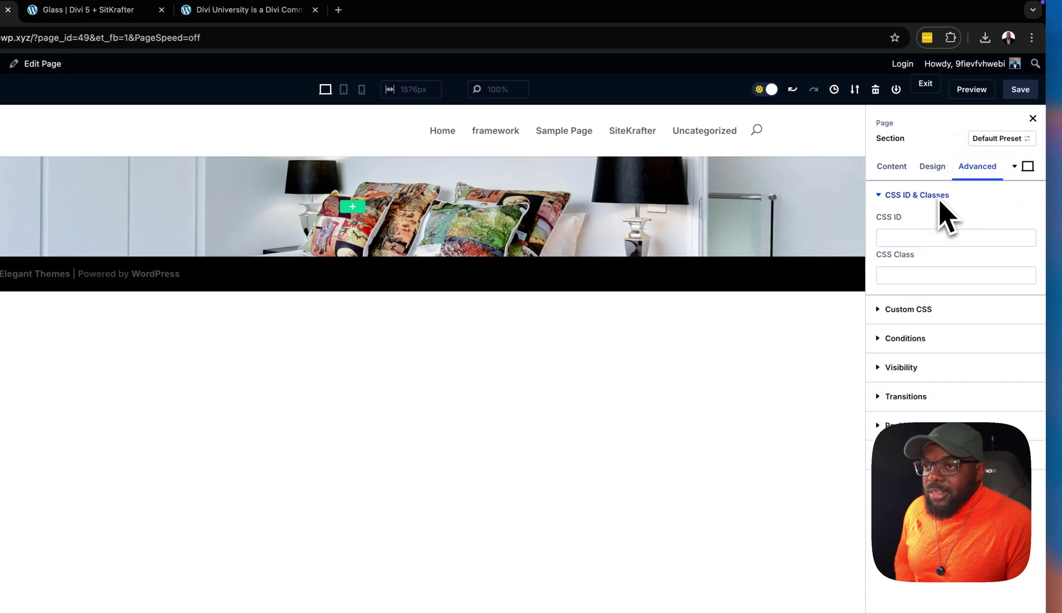
click(895, 276)
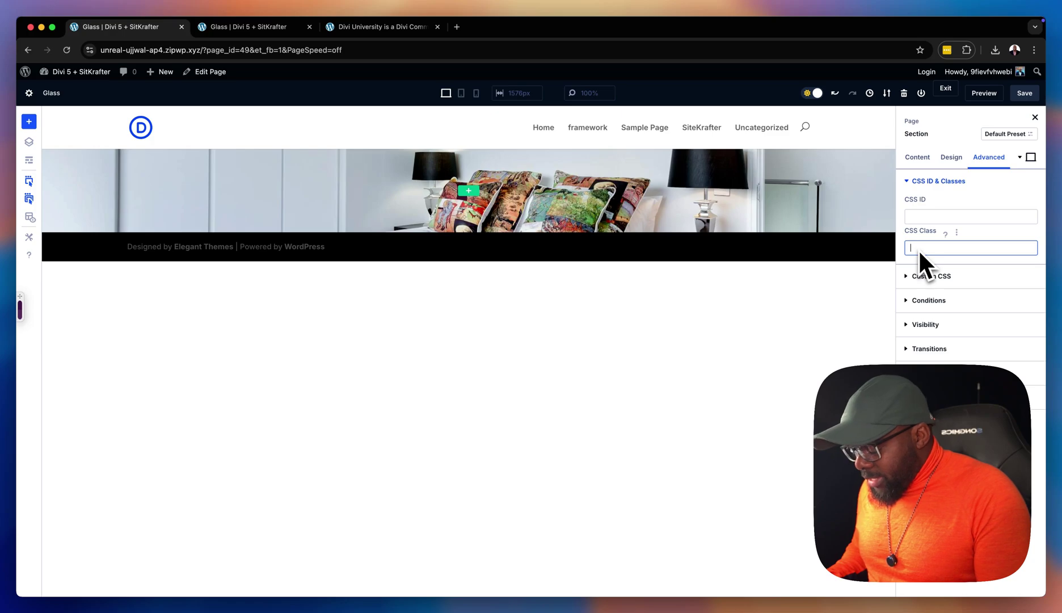
text(hero-section)
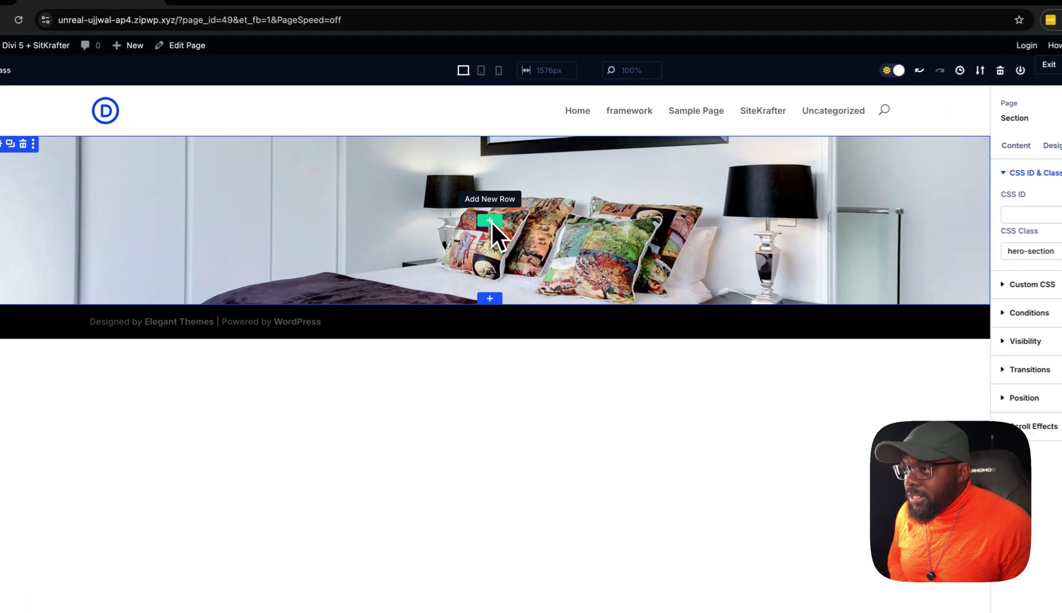
Step: Add a single-column row holding a Call To Action module, found by searching 'call'
click(467, 221)
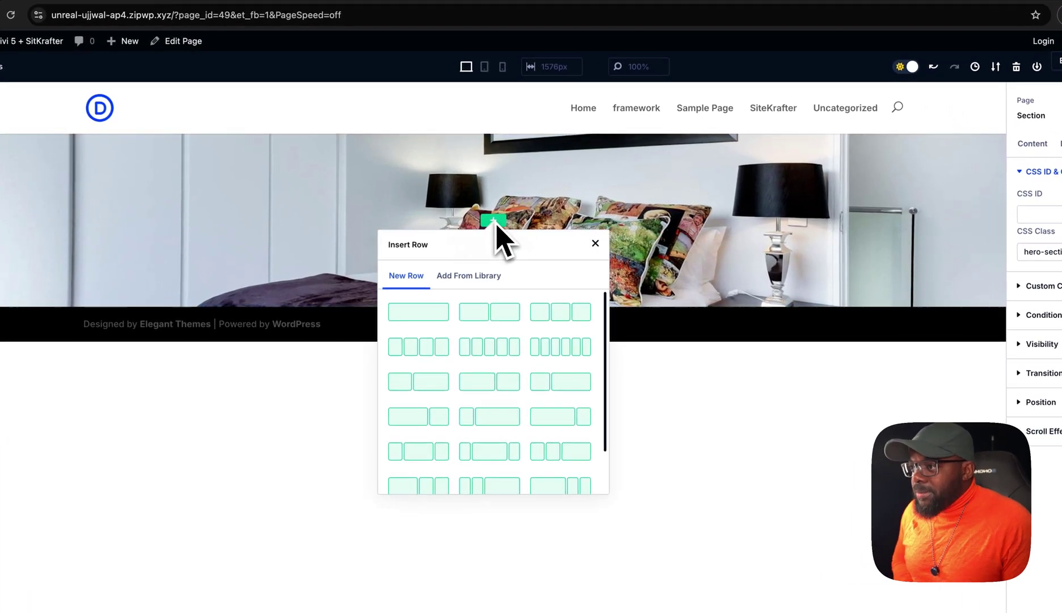
click(420, 310)
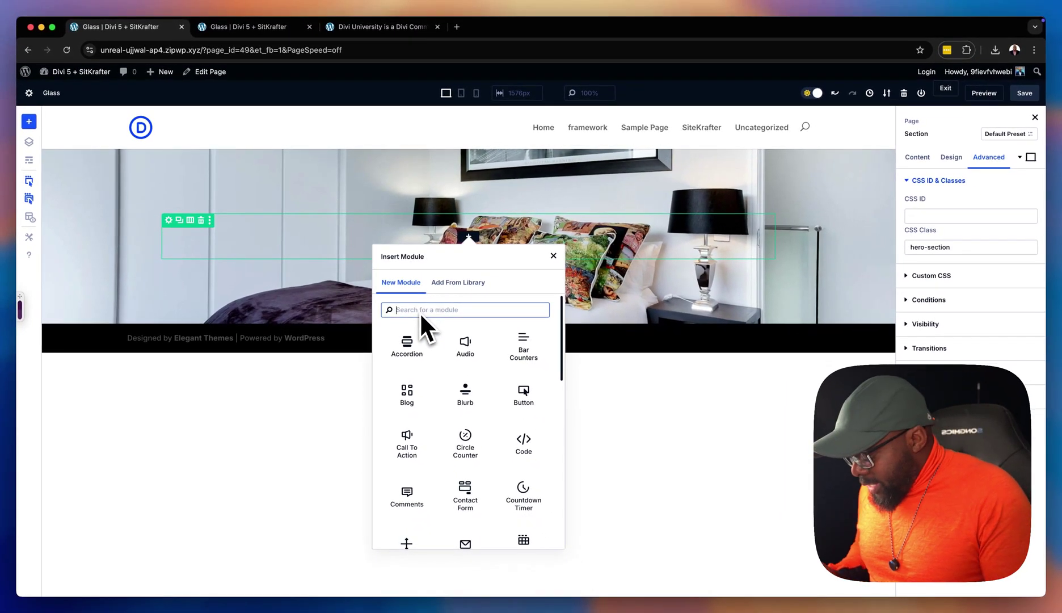
text(cla)
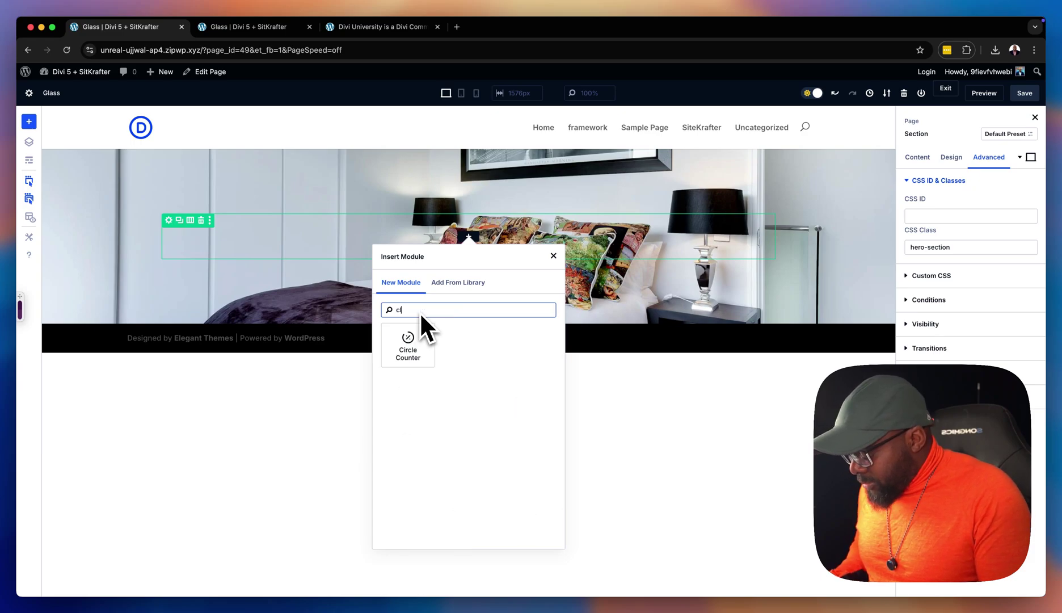
key(BackSpace)
key(BackSpace)
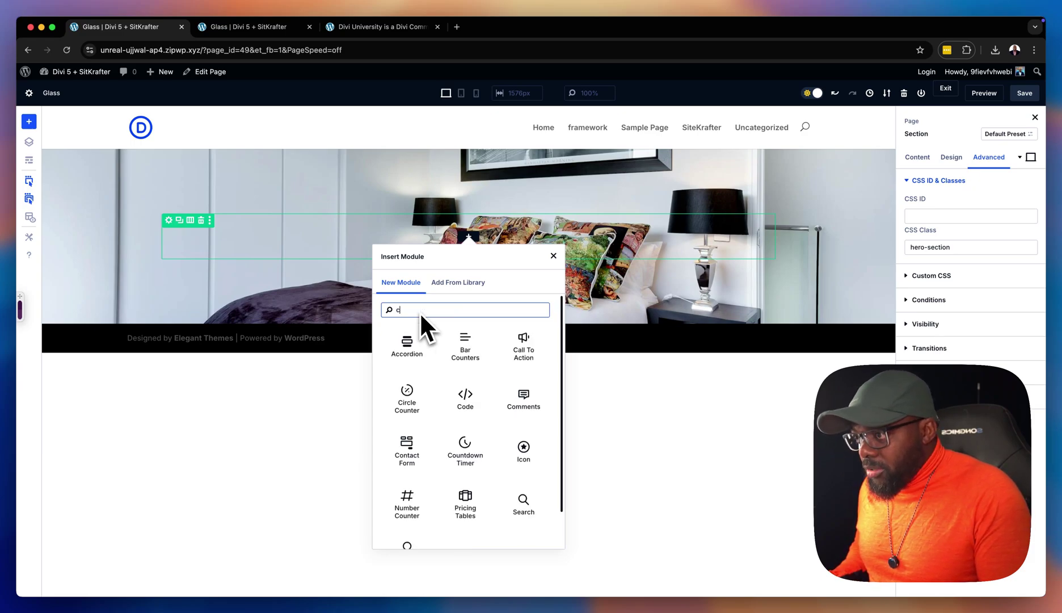
text(all)
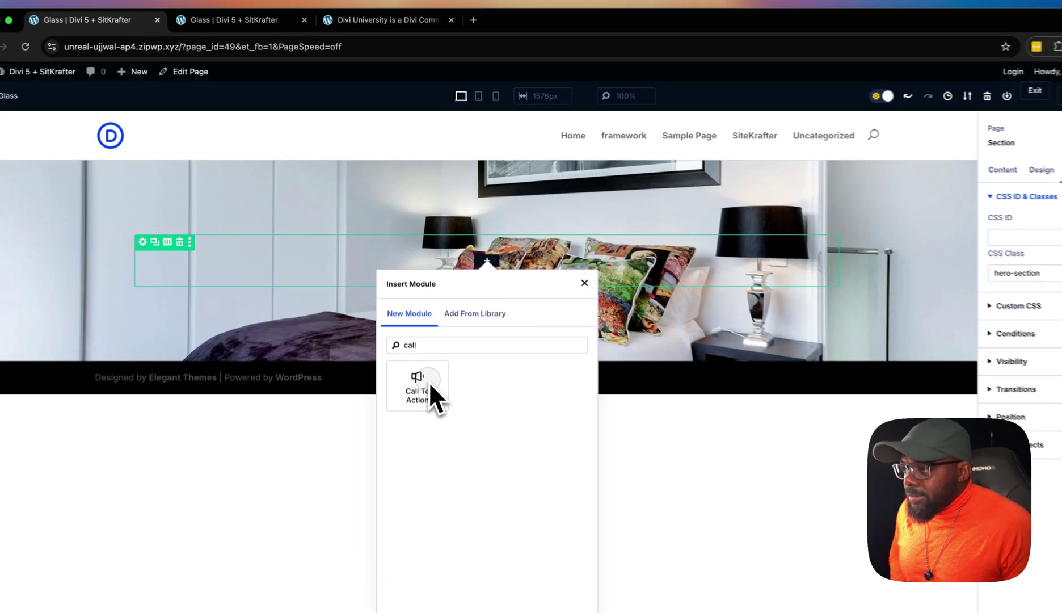
click(404, 344)
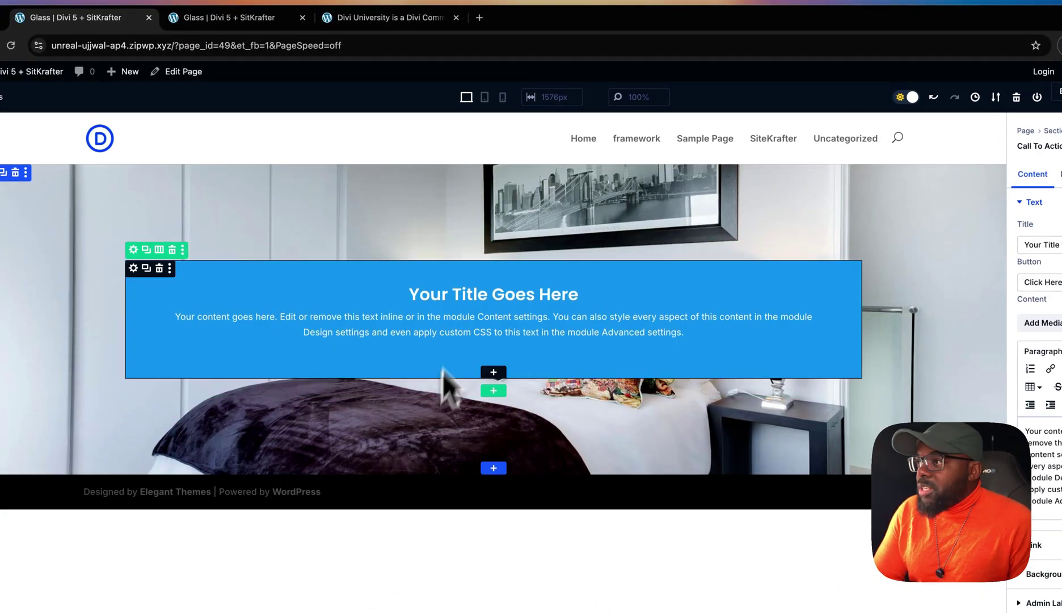
Step: Review the Divi University homepage hero headline, then return to the builder tab
click(421, 21)
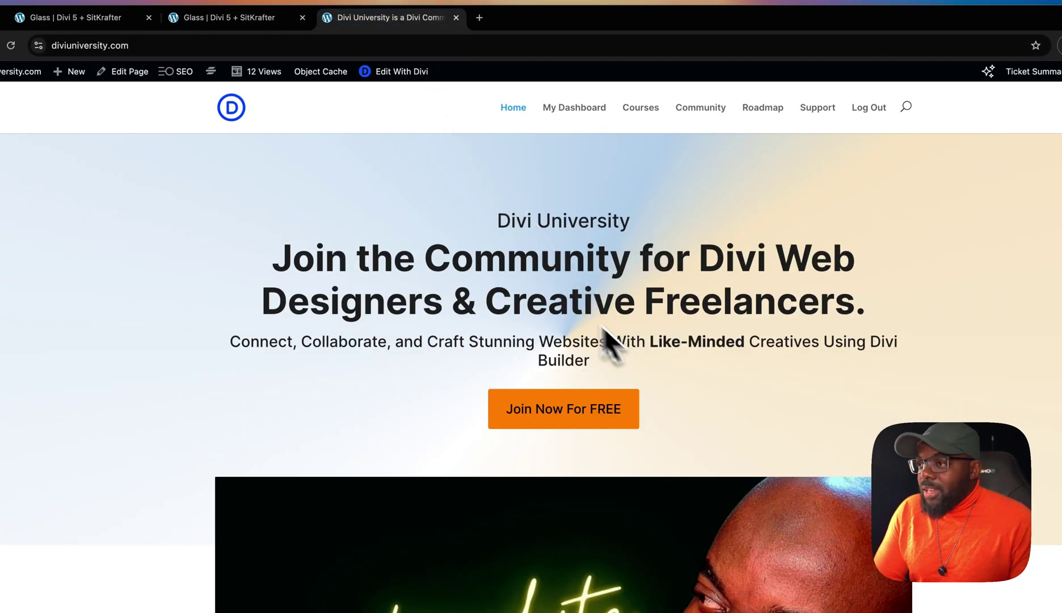
drag(282, 260, 482, 263)
click(459, 218)
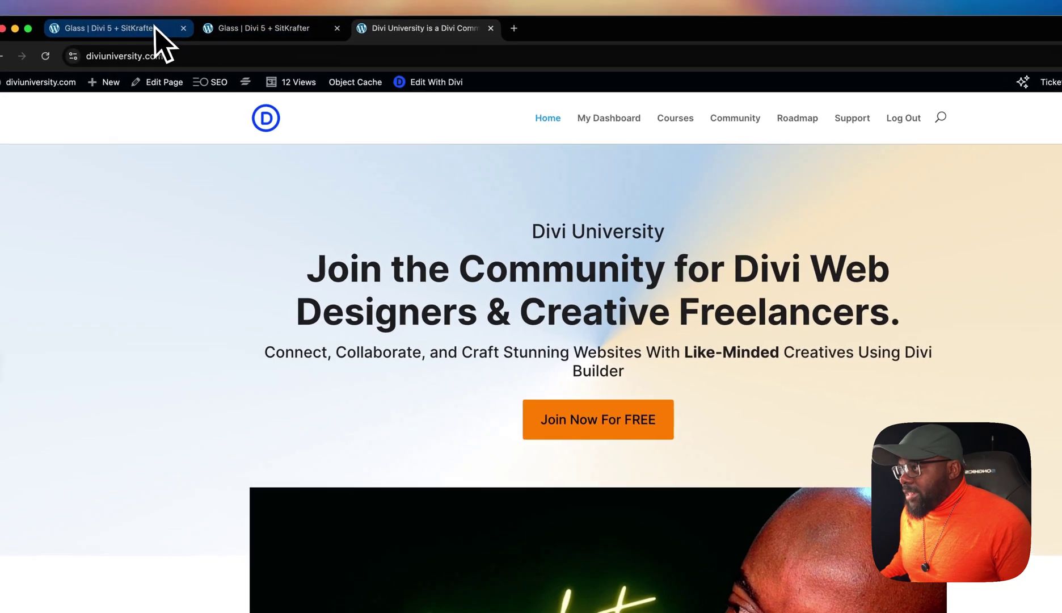
click(154, 26)
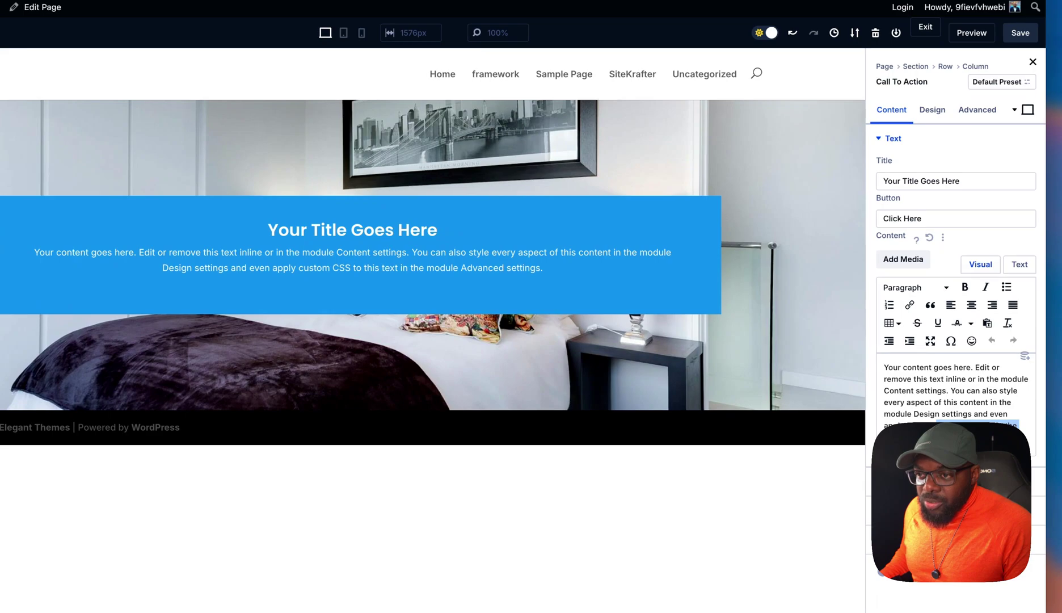
Step: Delete the final phrase of the Call To Action text and set the button link URL to #
key(BackSpace)
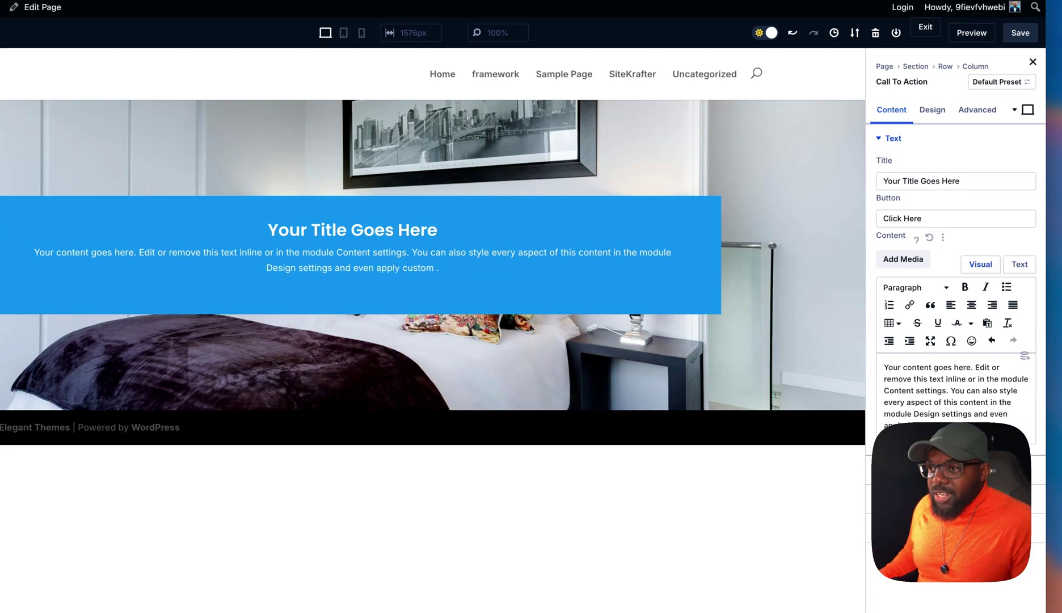
click(892, 469)
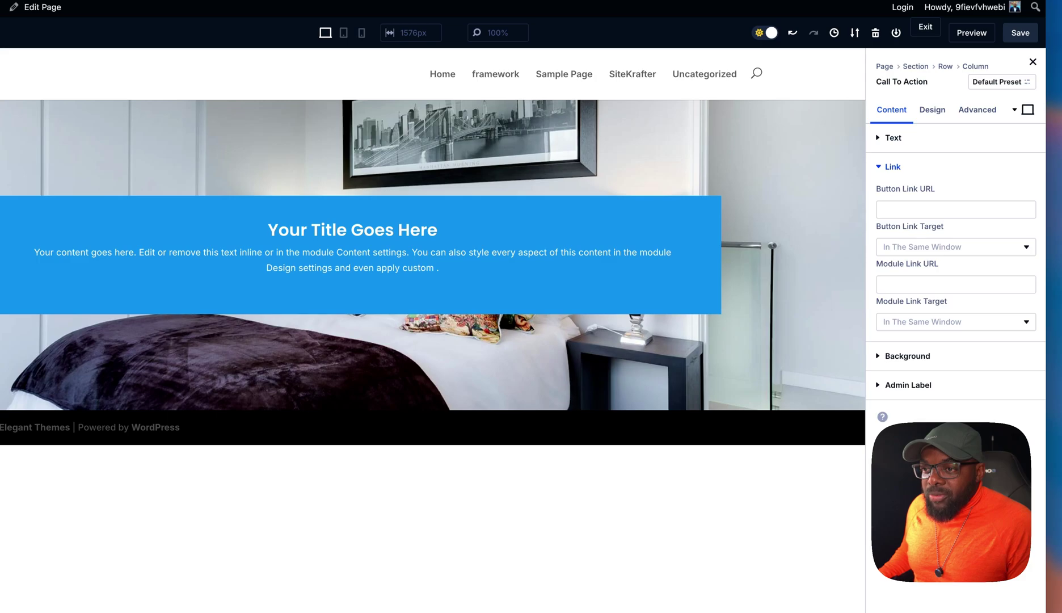
click(900, 212)
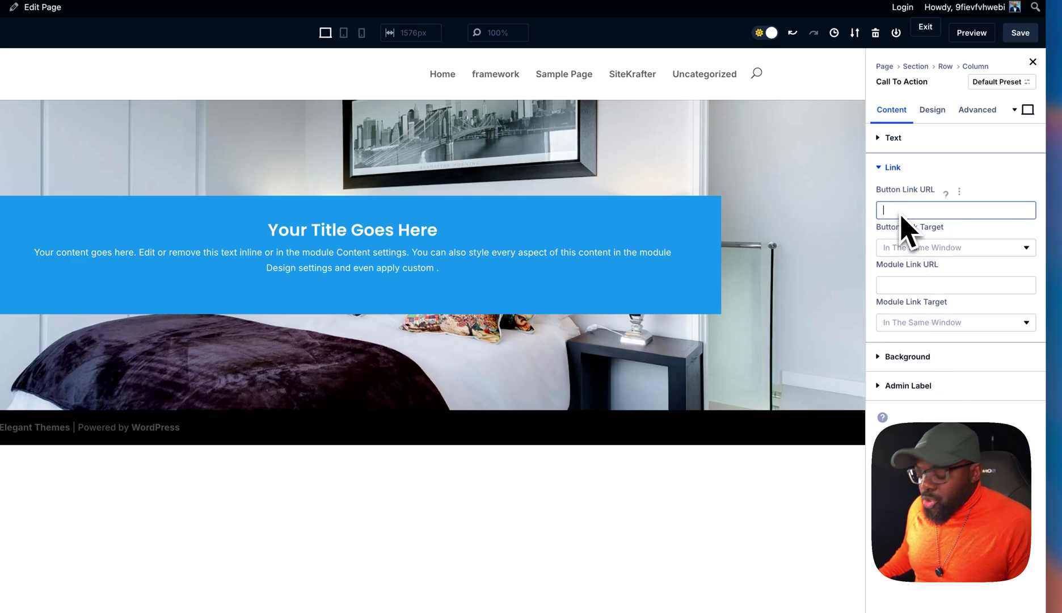
text(#)
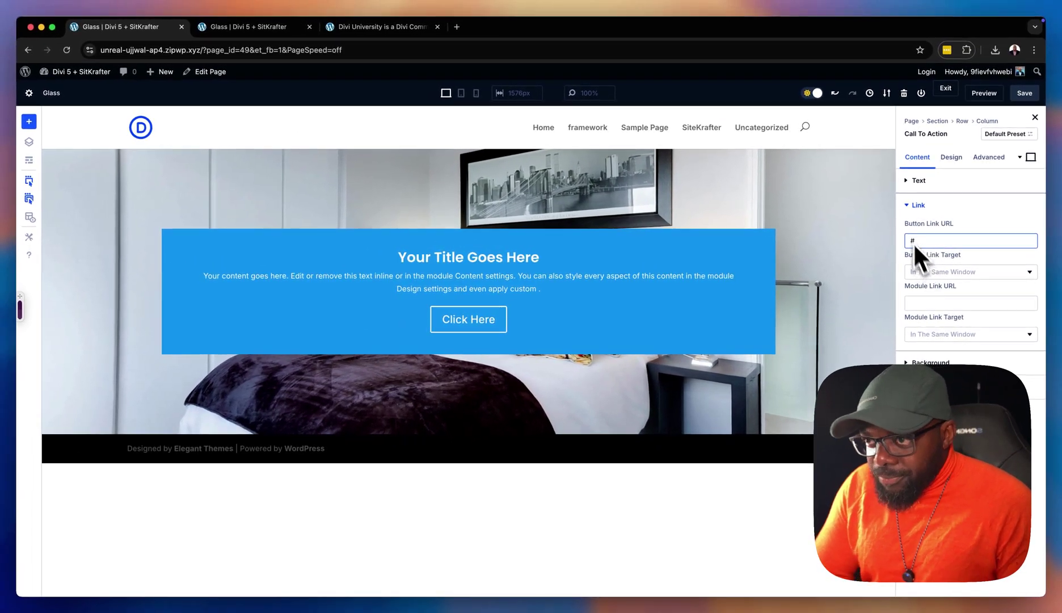
Step: Left-align the Call To Action's text in the Design settings
click(951, 157)
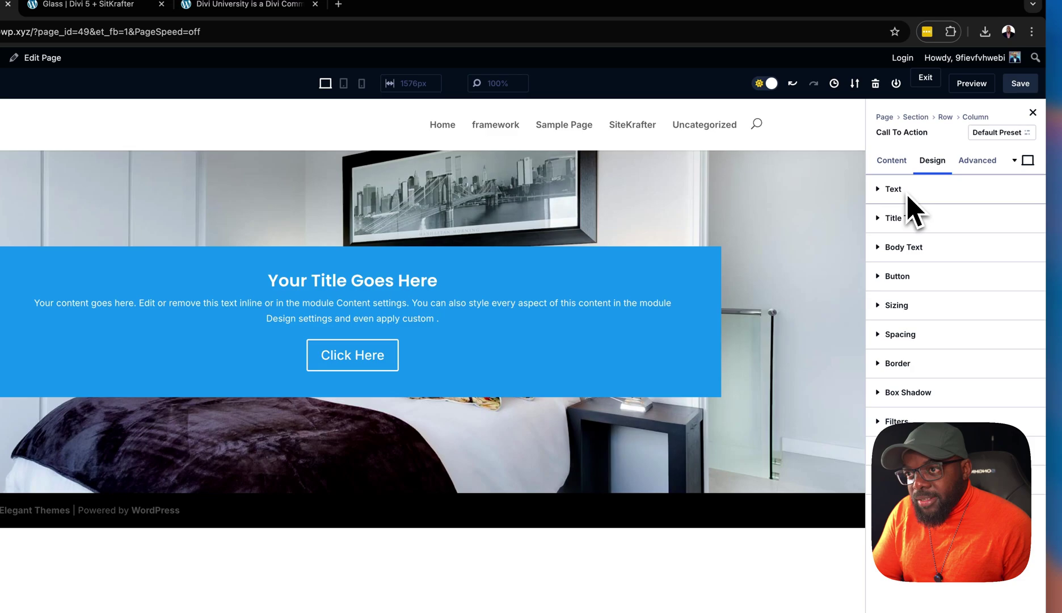
click(907, 195)
click(891, 235)
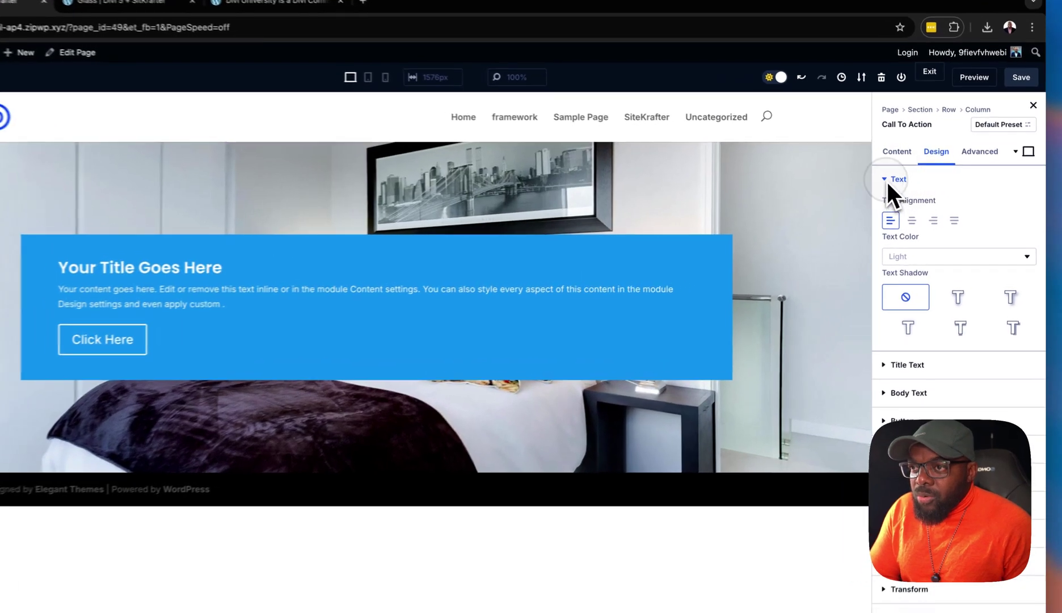
Step: Narrow the Call To Action module to 42% width under Sizing
click(915, 181)
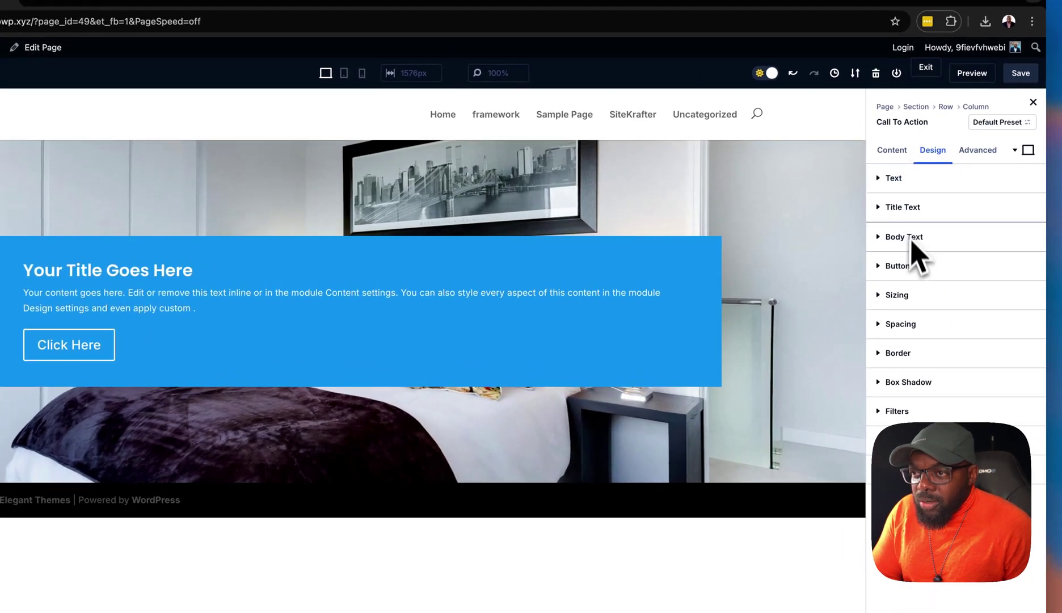
click(901, 295)
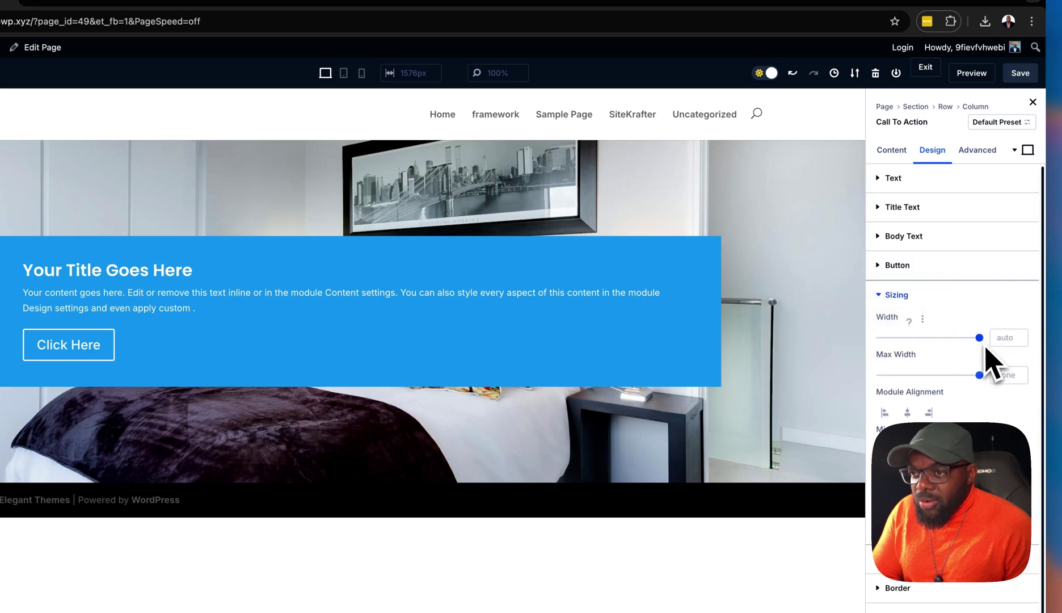
drag(979, 337, 923, 350)
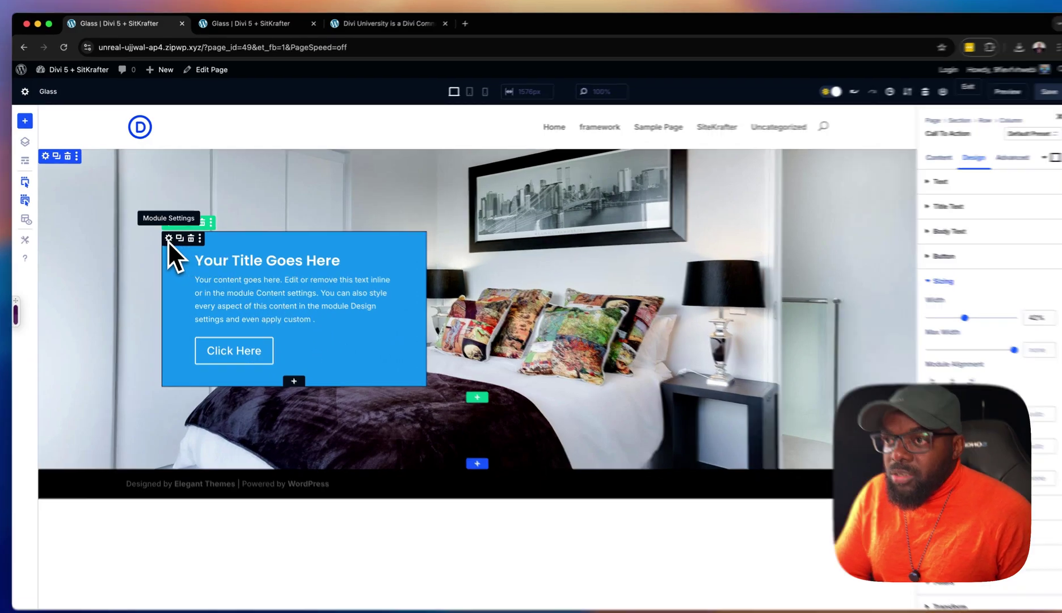
Step: Enter the CSS class glass in the Call To Action's Advanced CSS Class field
click(168, 236)
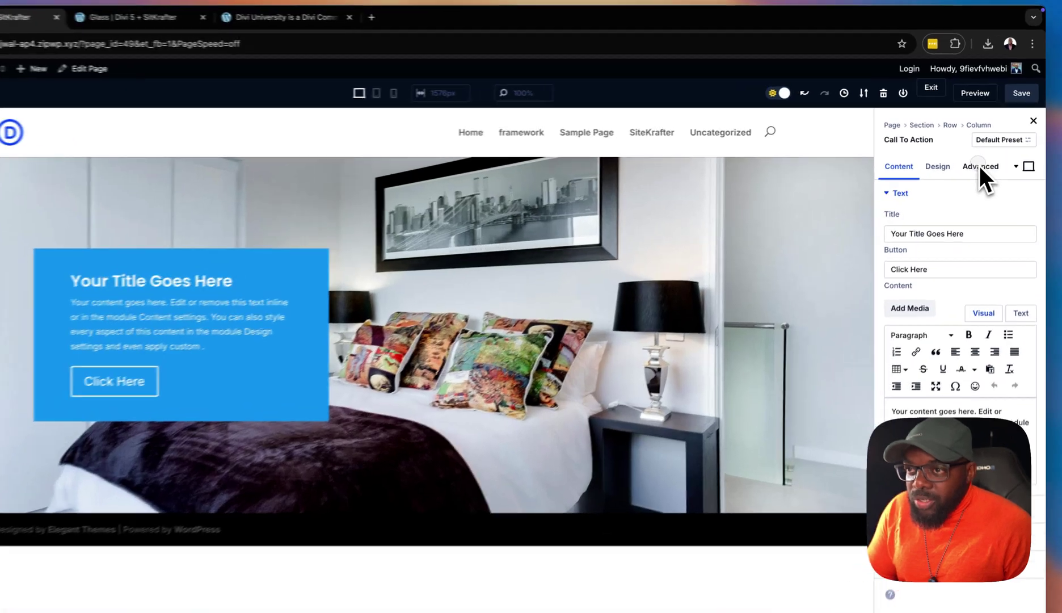
click(986, 159)
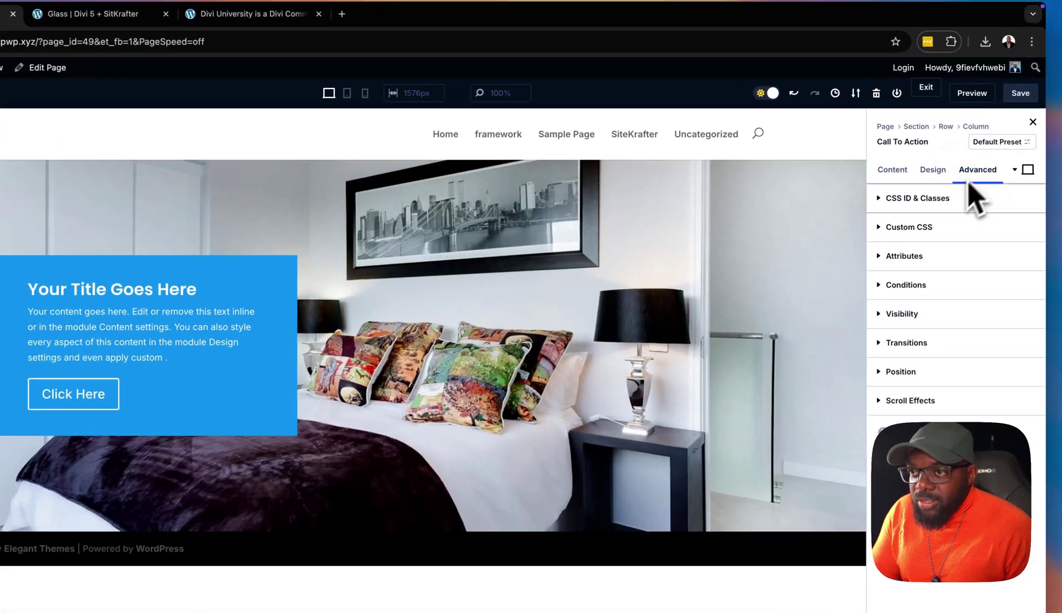
click(929, 197)
click(908, 278)
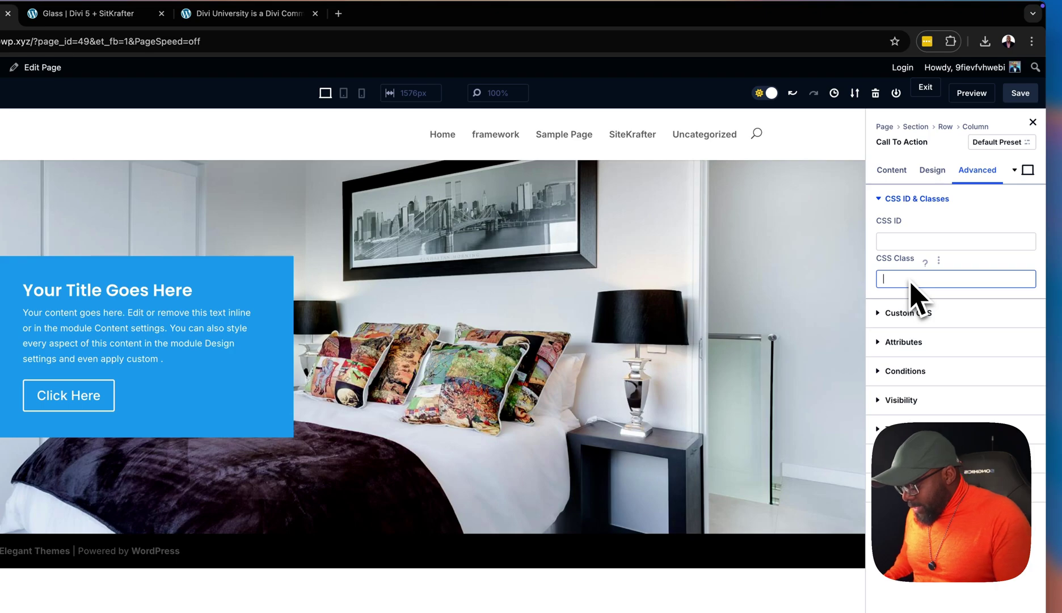
text(gla)
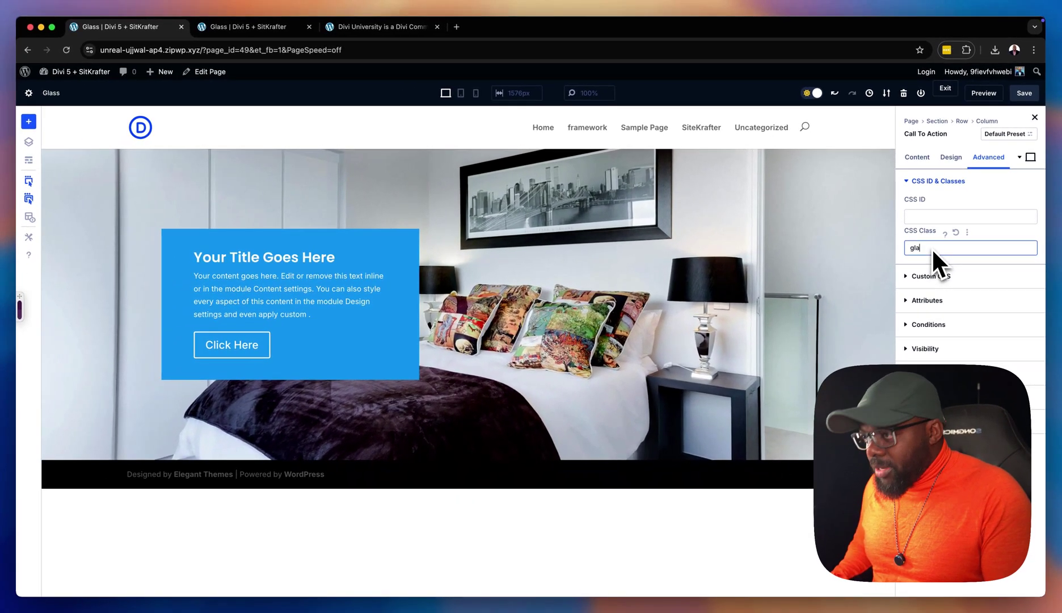
text(ss)
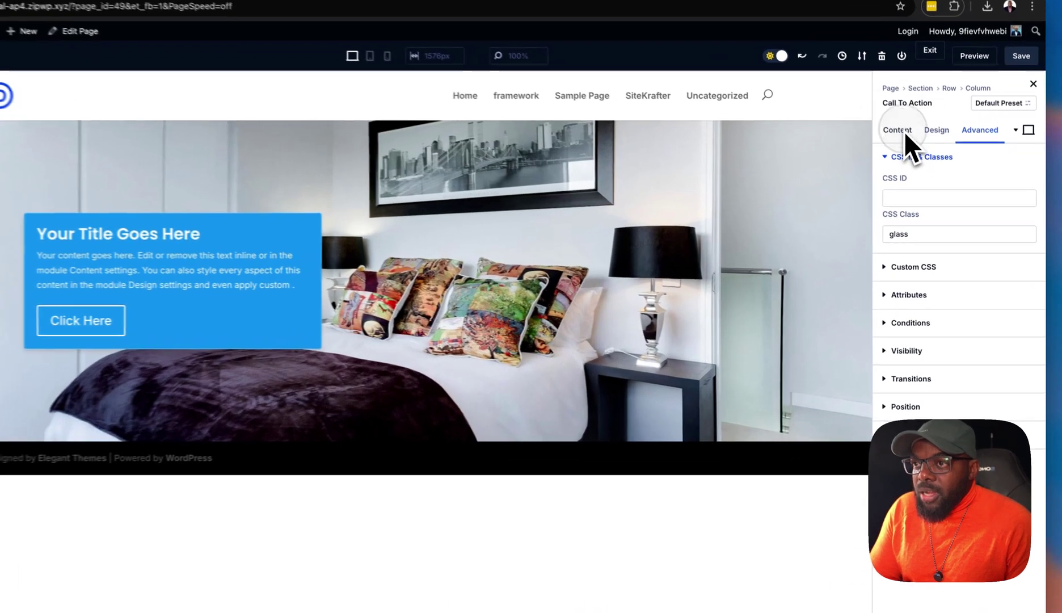
Step: Make the Call To Action background white and lower its opacity to about rgba(255,255,255,0.1)
click(921, 157)
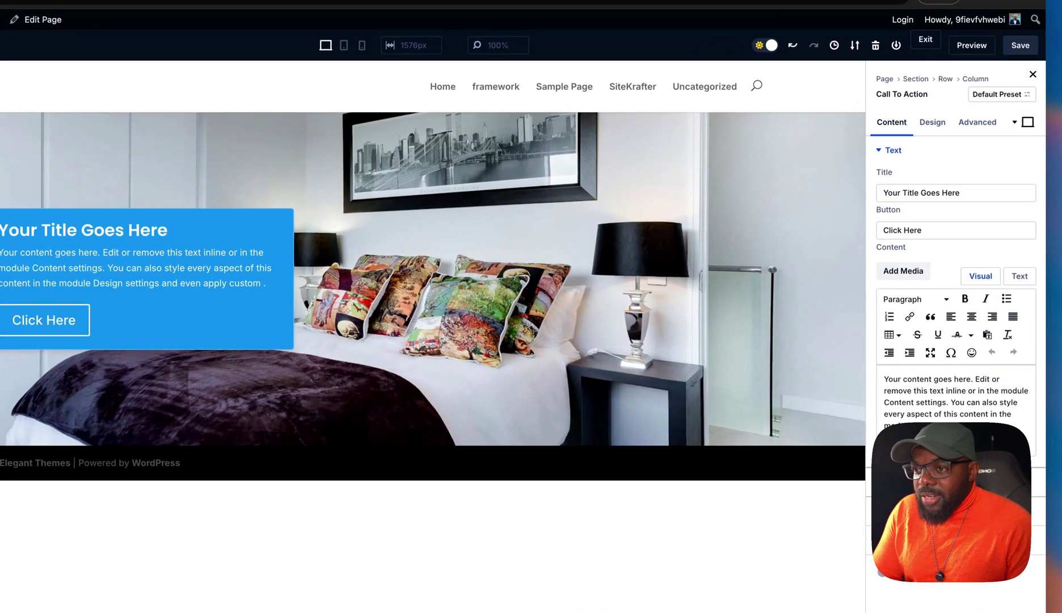
click(892, 150)
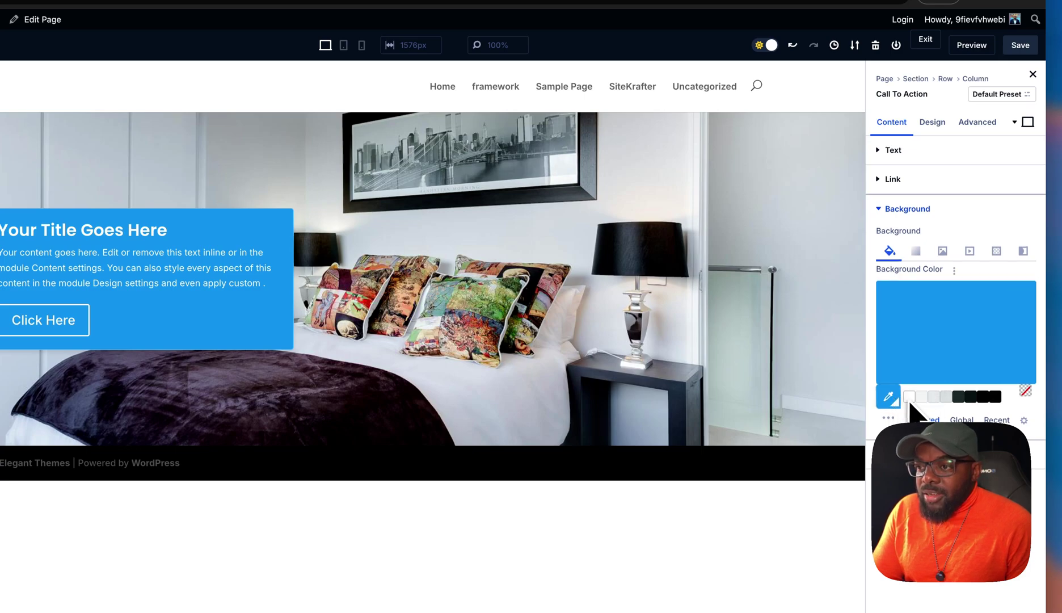
click(911, 398)
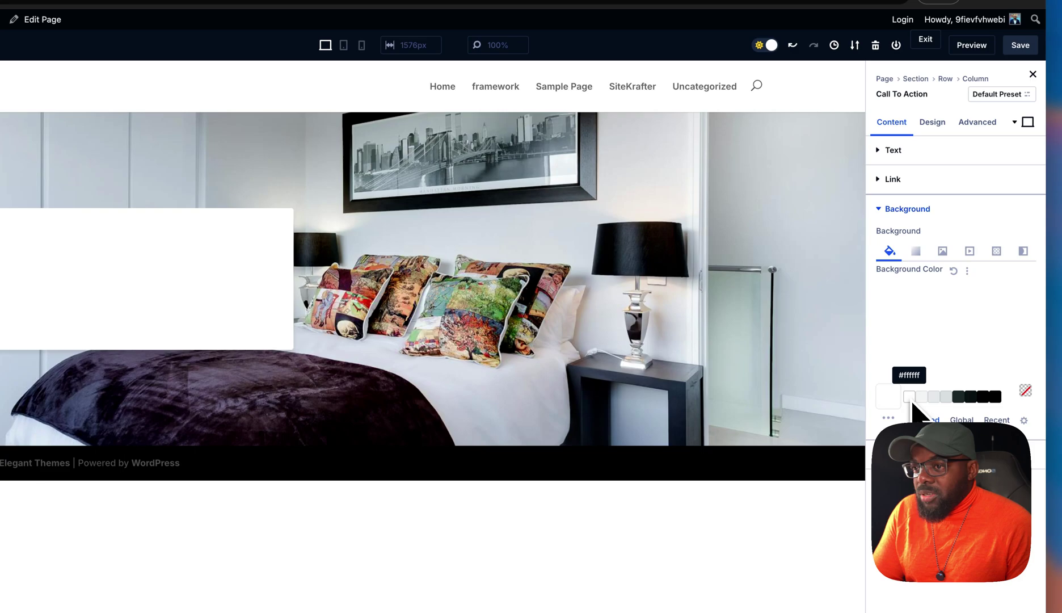
click(958, 340)
drag(1025, 298, 1027, 364)
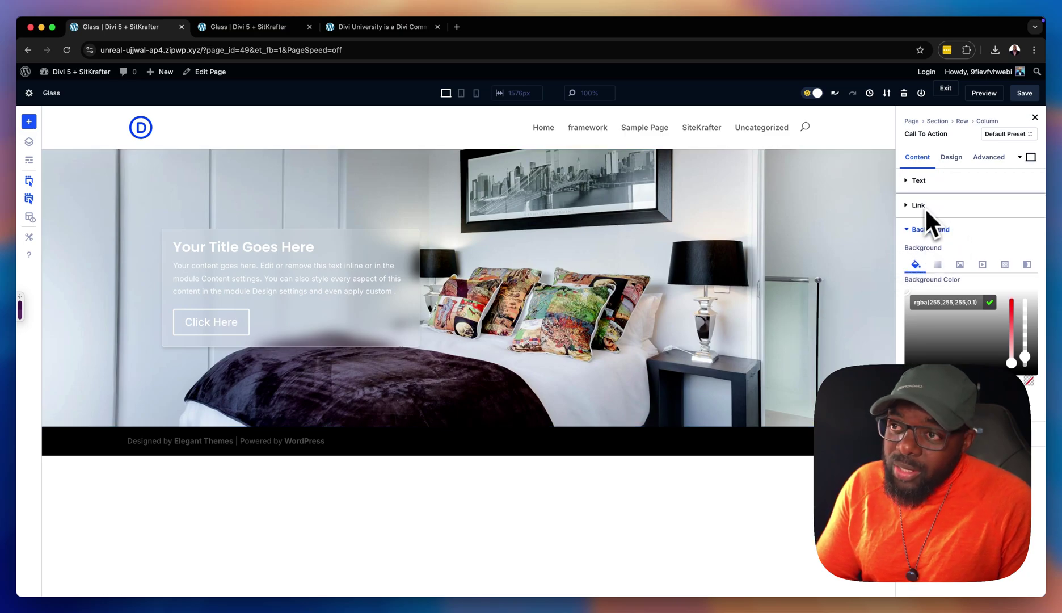
Step: Change the Call To Action's CSS classes to 'sk glass padding-large'
click(951, 156)
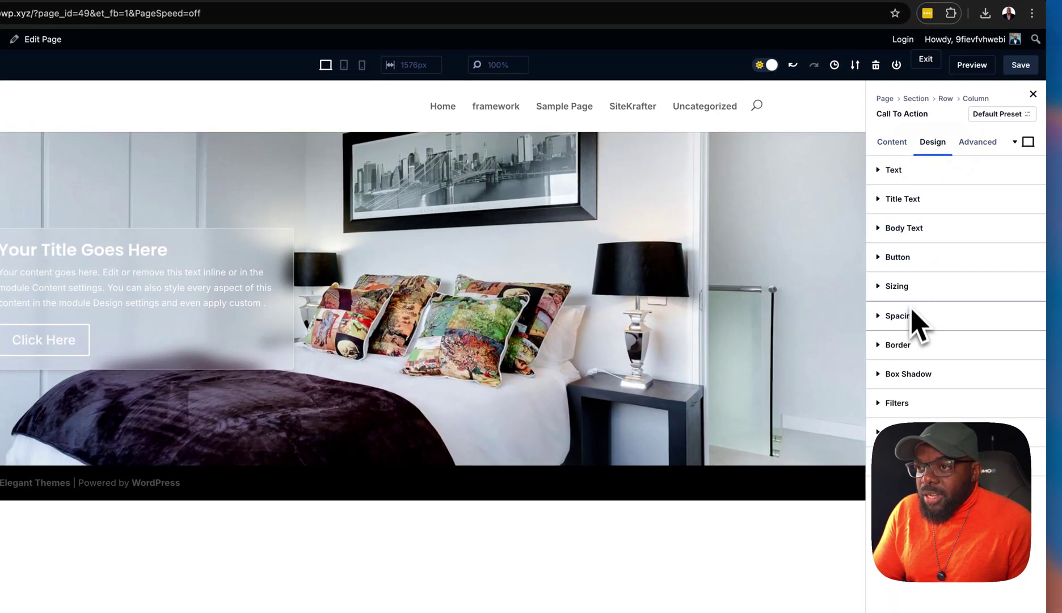
click(911, 315)
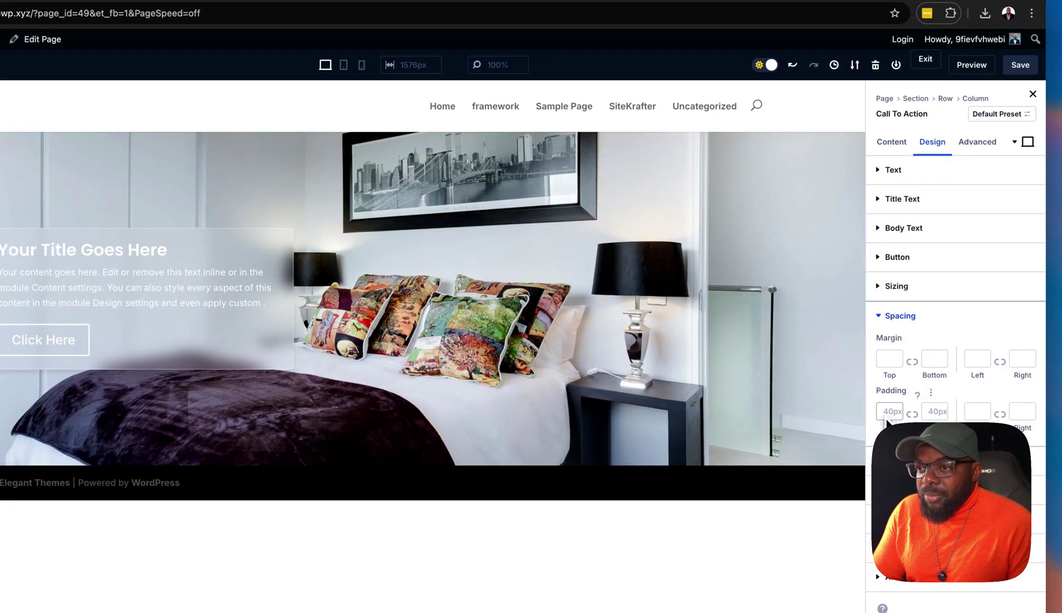
click(968, 143)
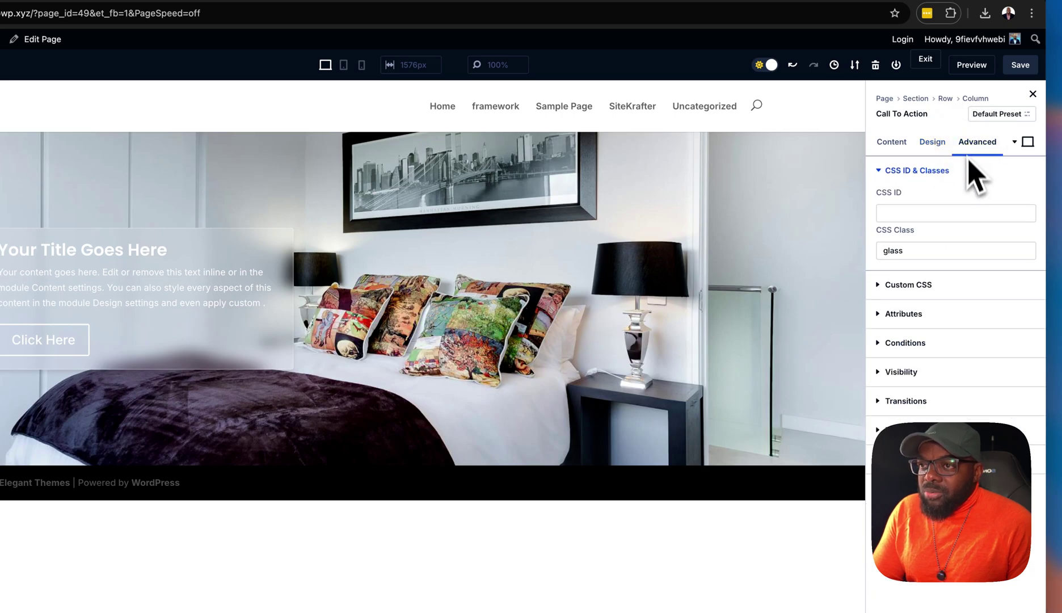
click(913, 252)
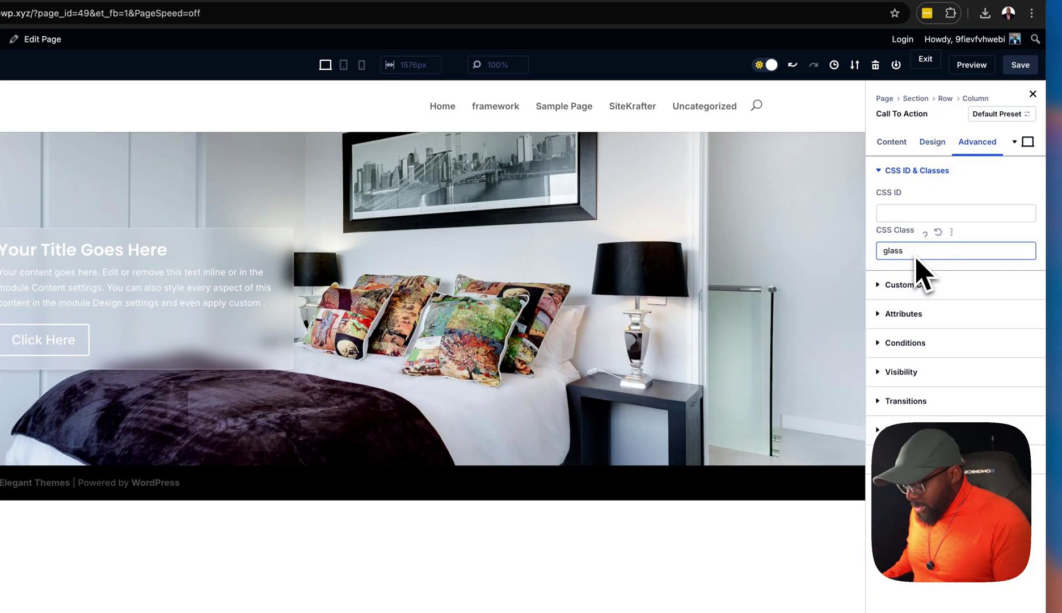
text(padding-large)
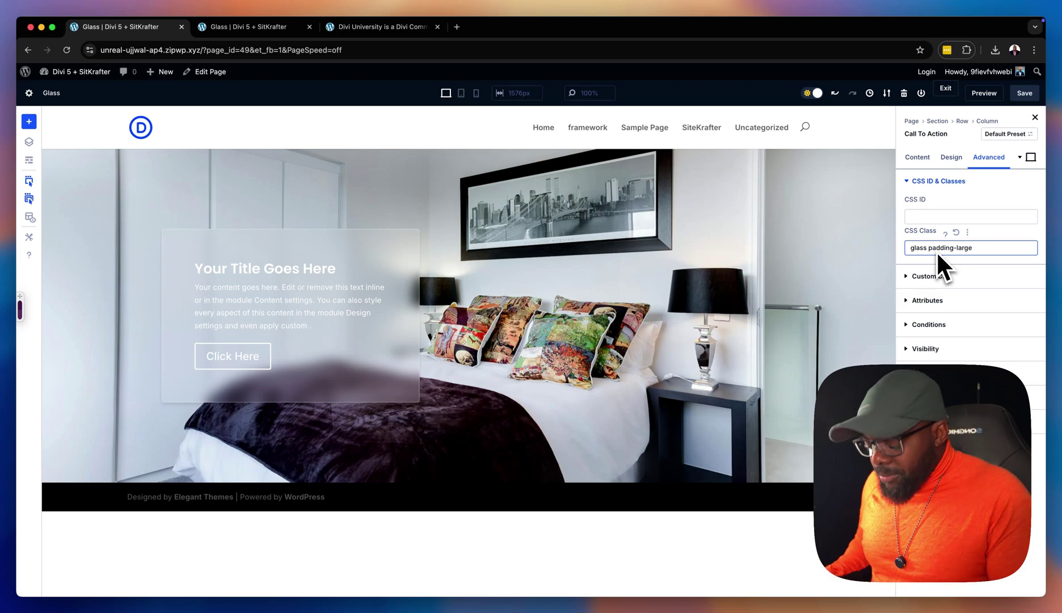
key(BackSpace)
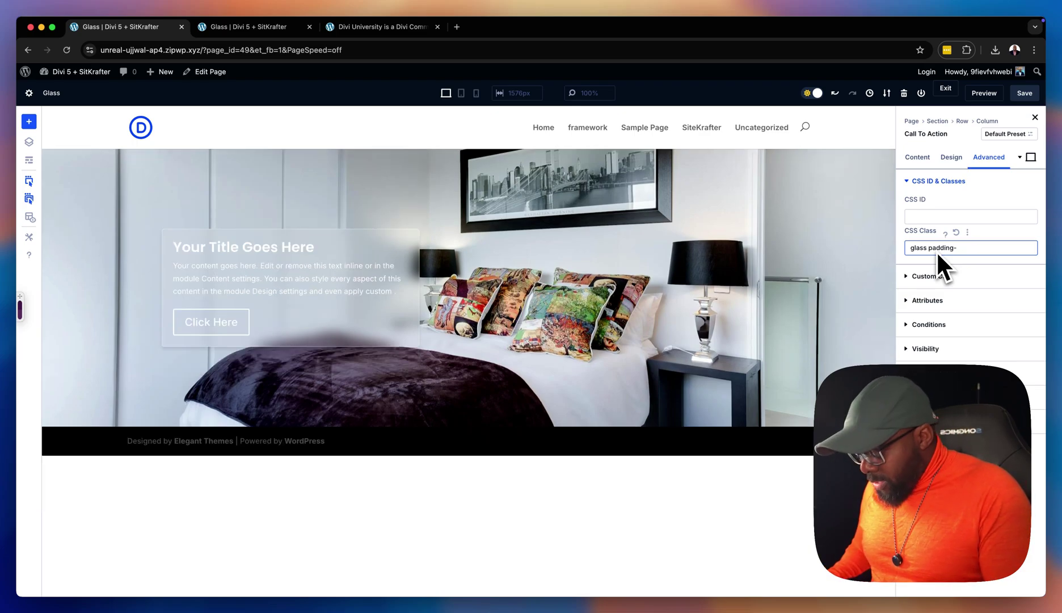
text(medium)
key(BackSpace)
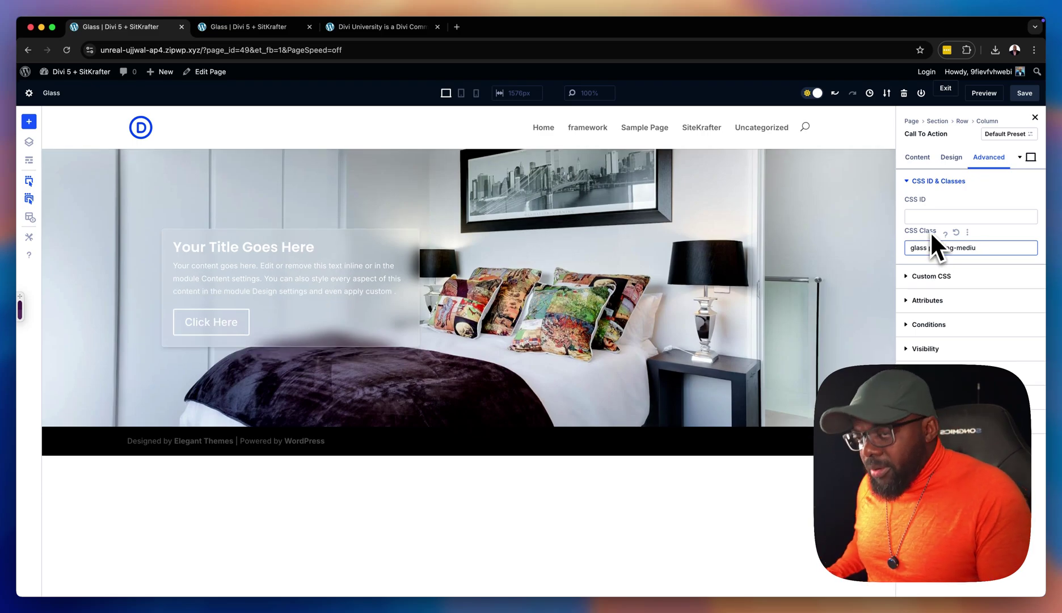
key(BackSpace)
key(BackSpace)
key(BackSpace)
key(BackSpace)
key(BackSpace)
text(large)
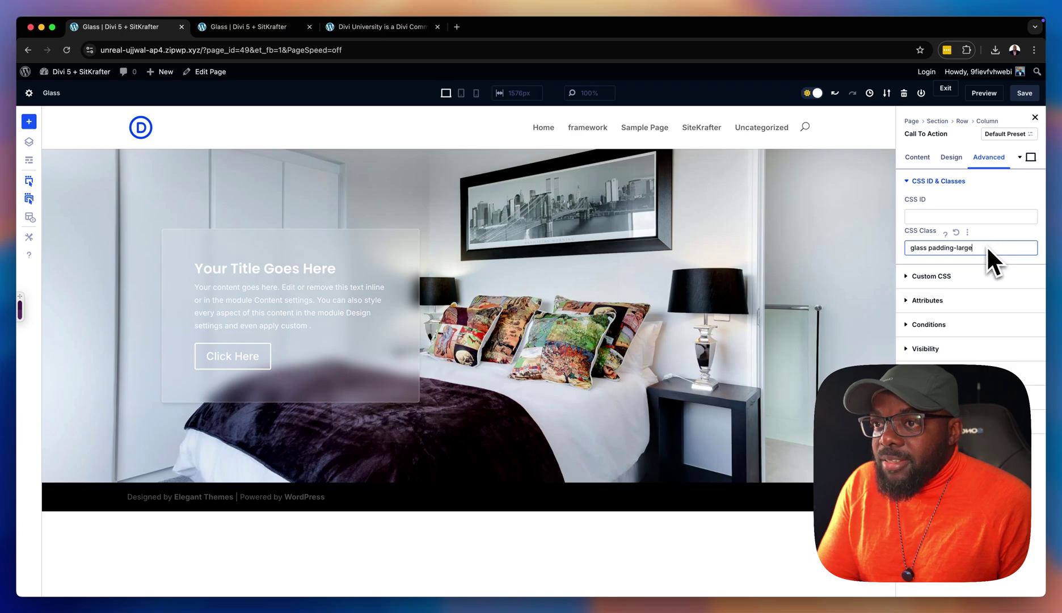
click(910, 248)
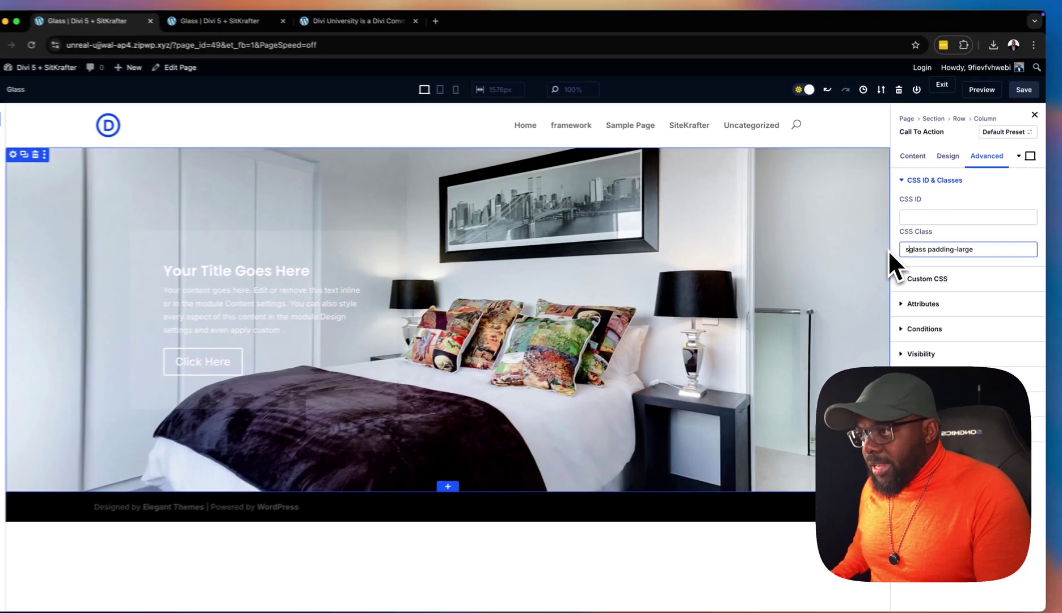
text(sk)
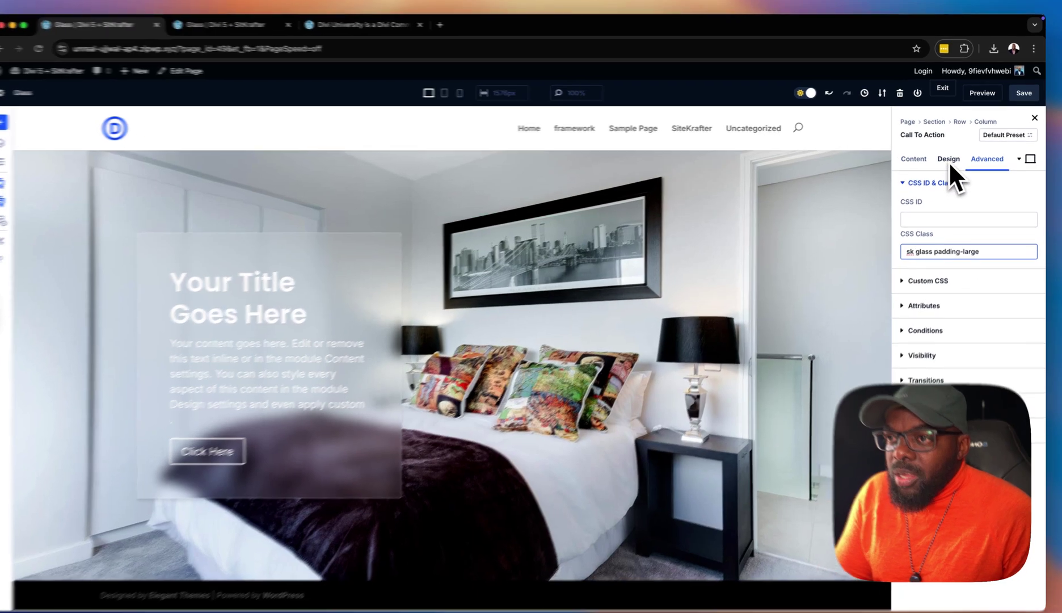
Step: Make the call-to-action title an H3 heading
click(951, 158)
click(906, 227)
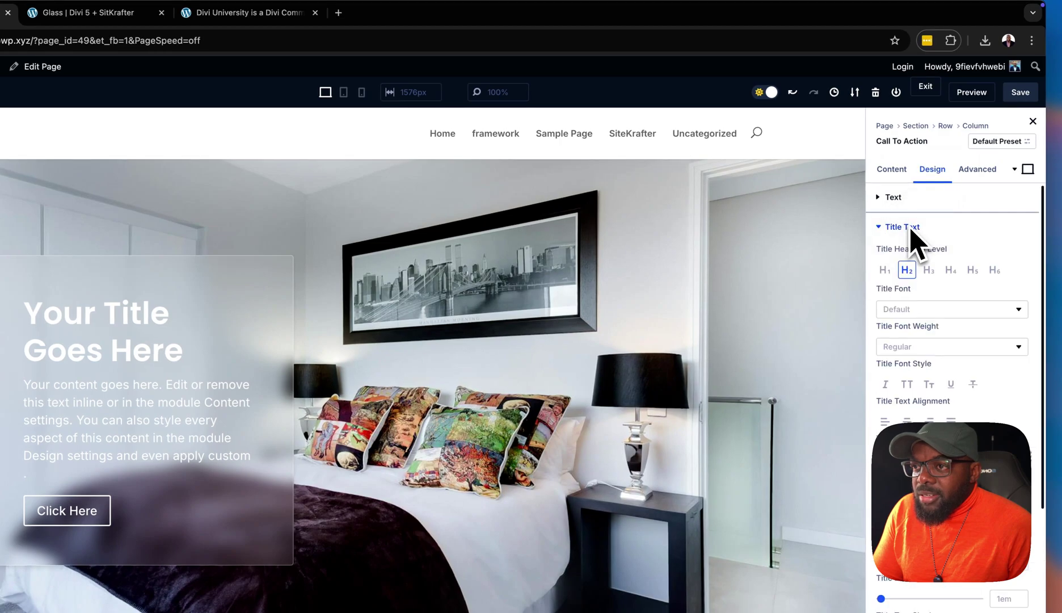
click(929, 270)
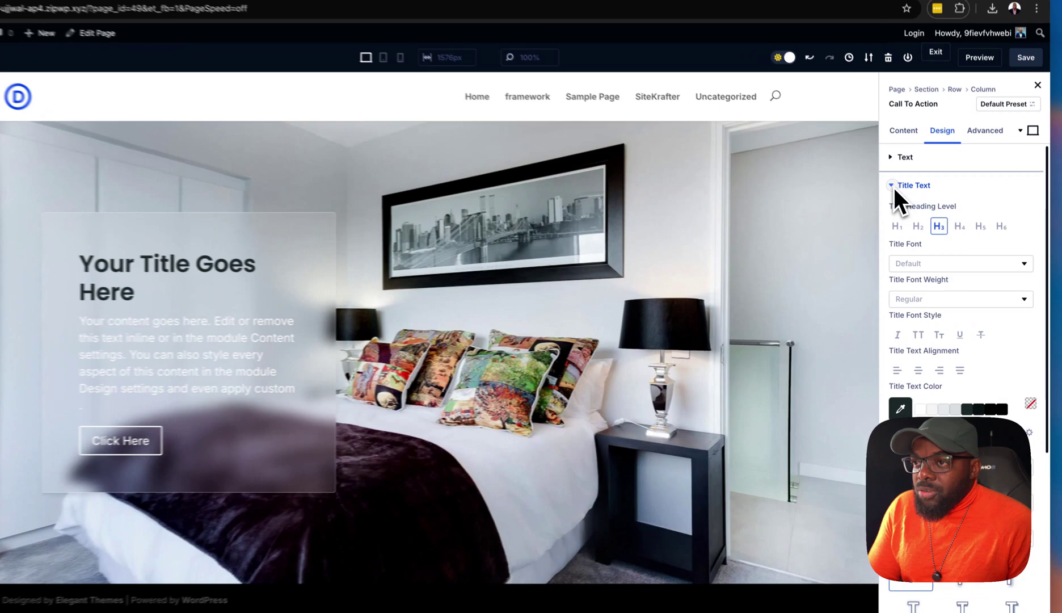
Step: Set the call-to-action body text colour to dark grey #374343
click(914, 205)
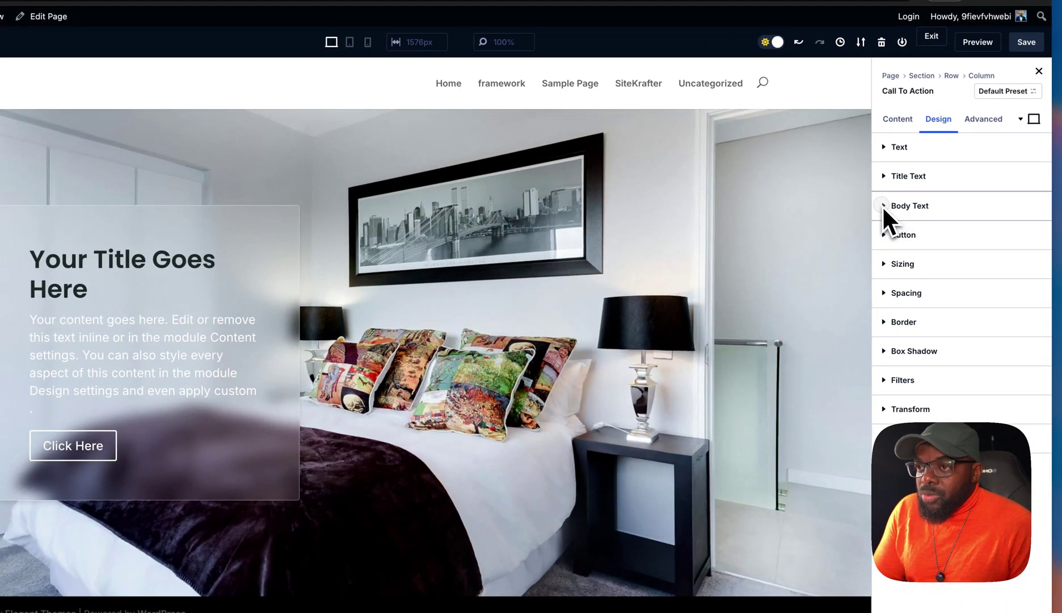
click(884, 206)
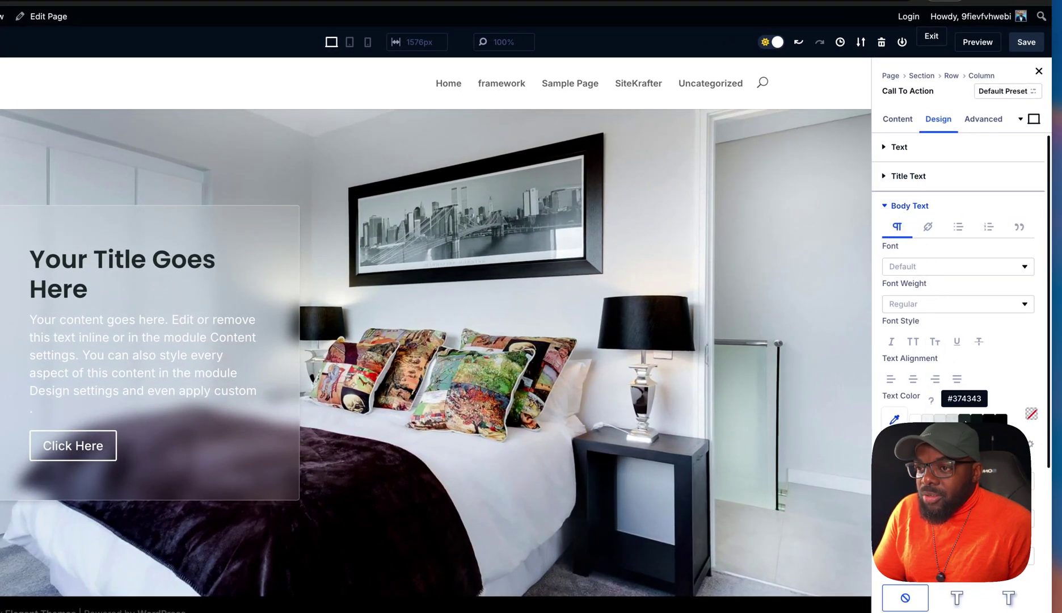
click(966, 421)
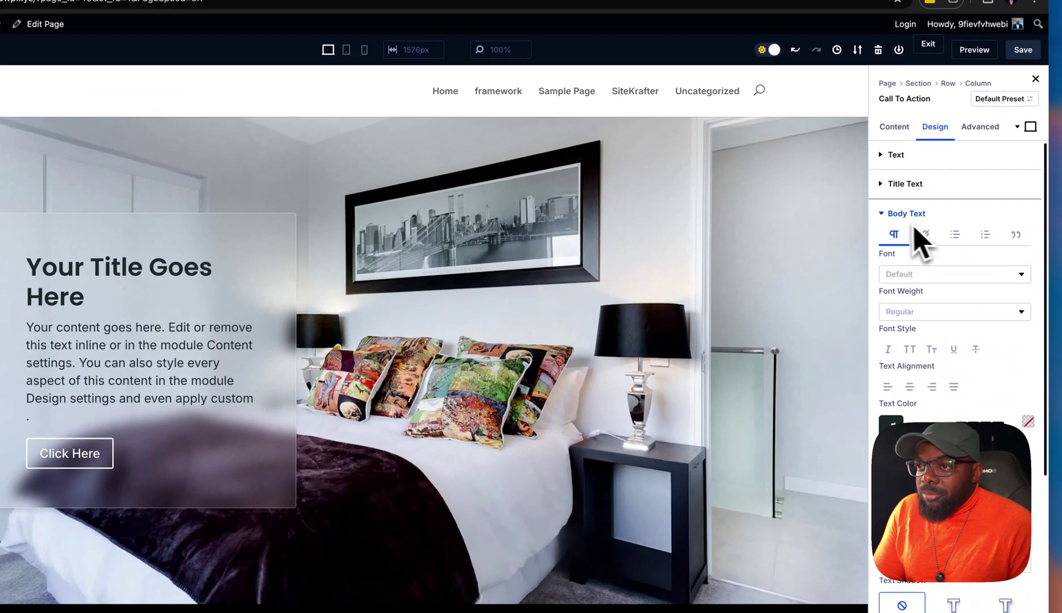
Step: Enable custom styles for the Click Here button and give it a blue background
click(896, 214)
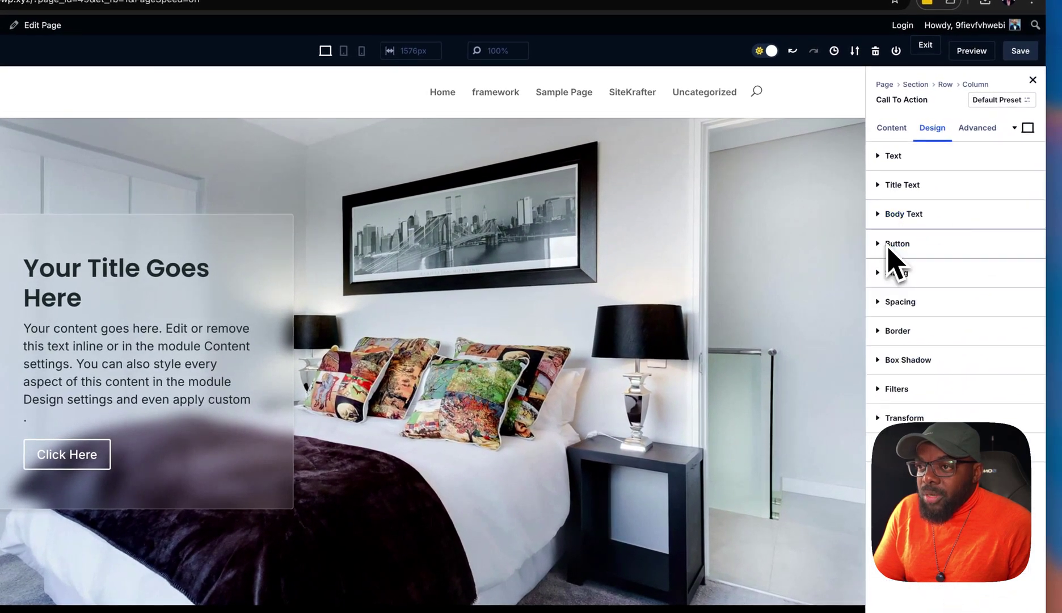
click(896, 242)
click(890, 284)
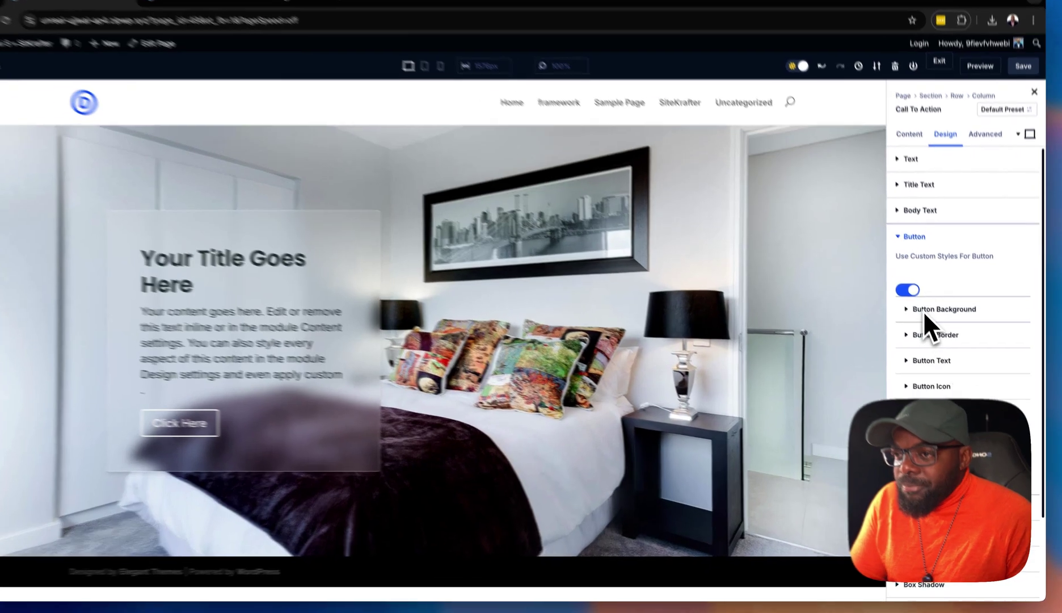
click(930, 321)
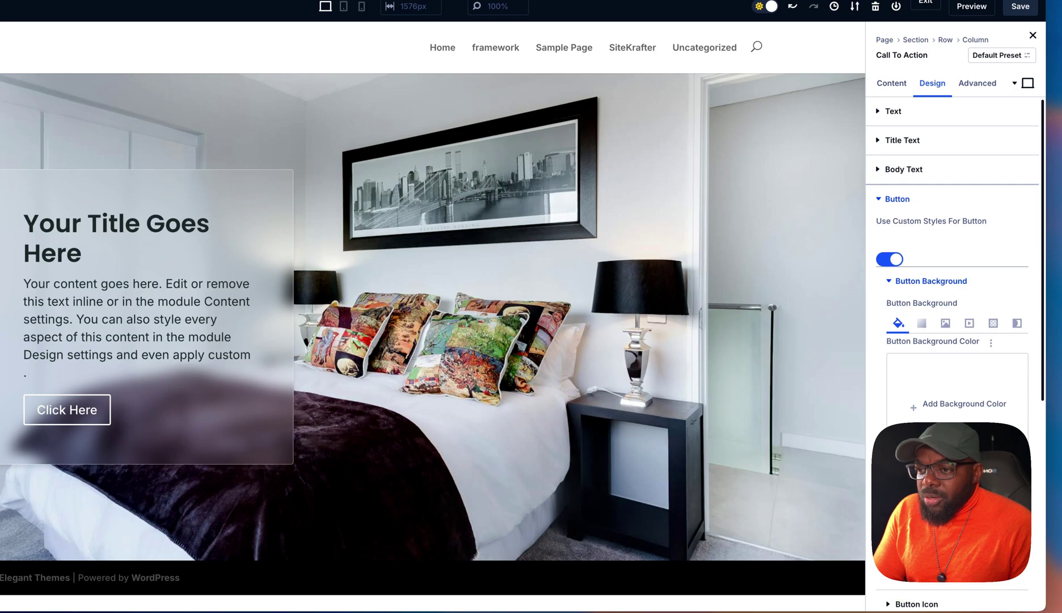
click(931, 434)
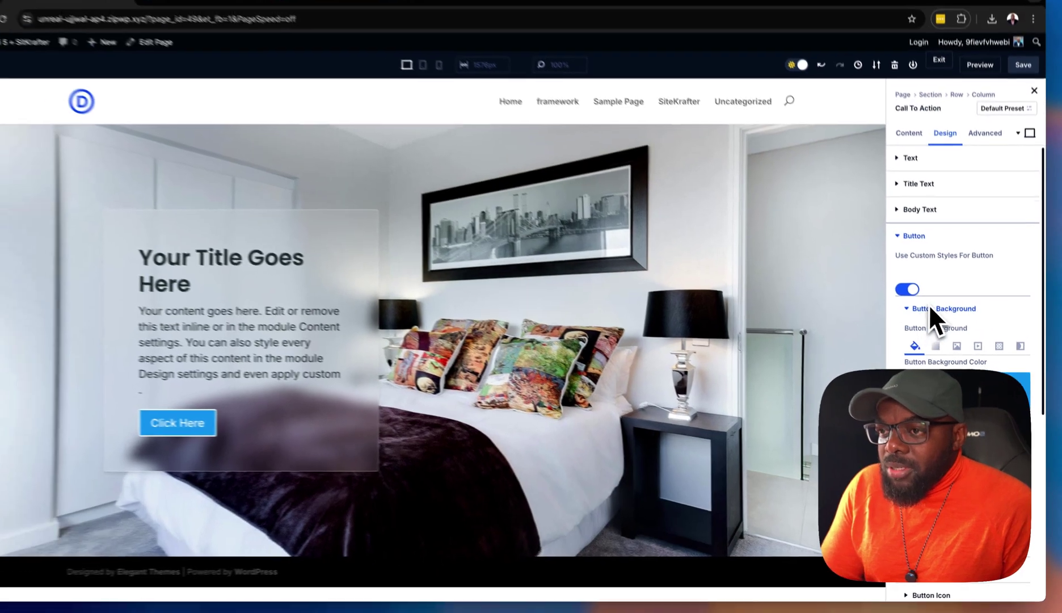
scroll(945, 274, down, 3)
scroll(962, 318, down, 2)
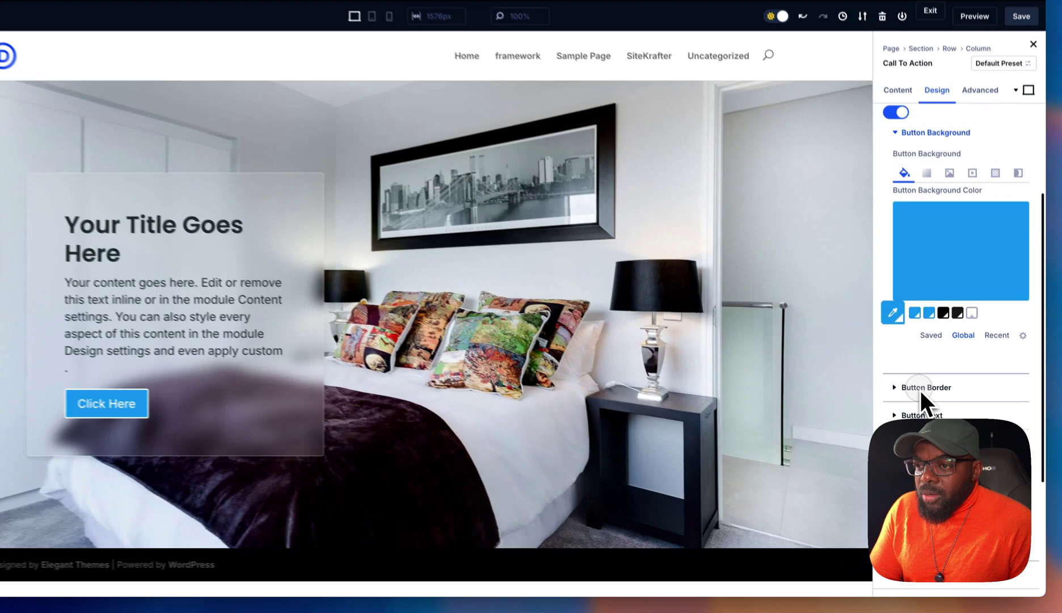
Step: Set the Click Here button border to 0px, removing its outline
click(920, 387)
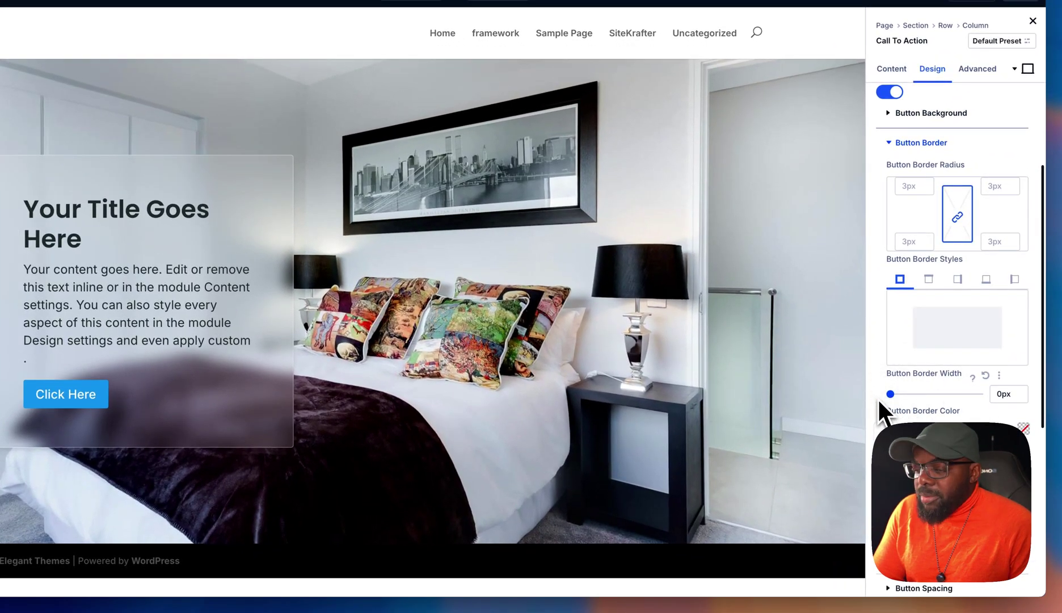
scroll(921, 400, down, 1)
scroll(921, 400, down, 2)
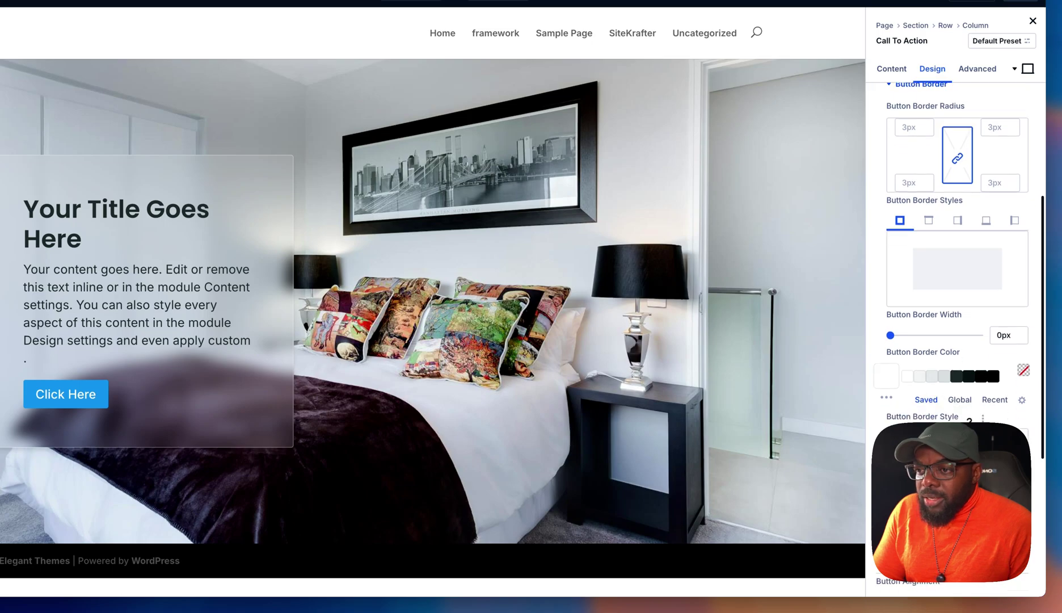
scroll(922, 400, down, 5)
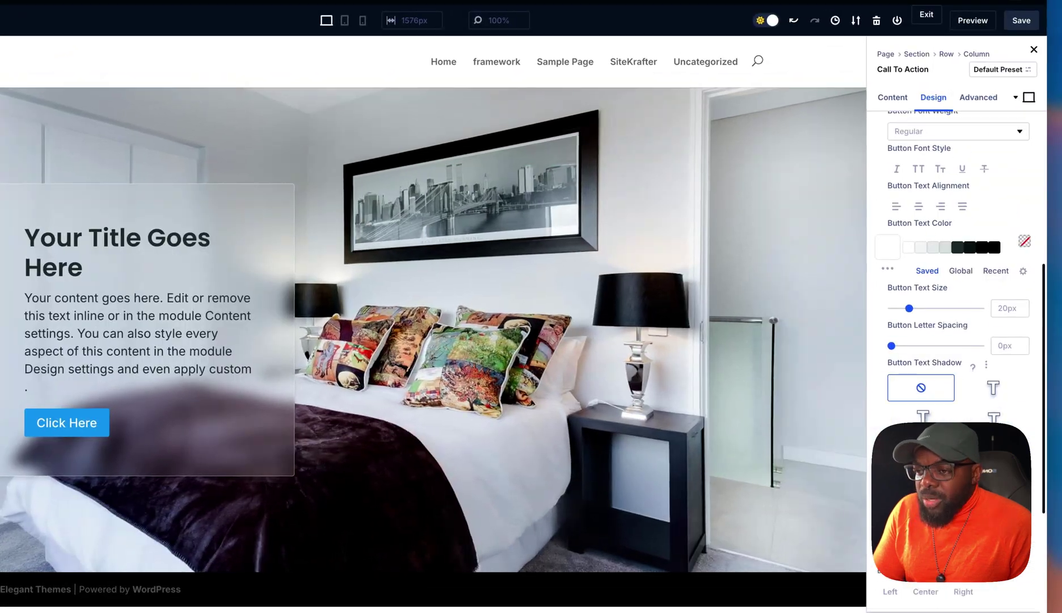
scroll(1038, 340, down, 1)
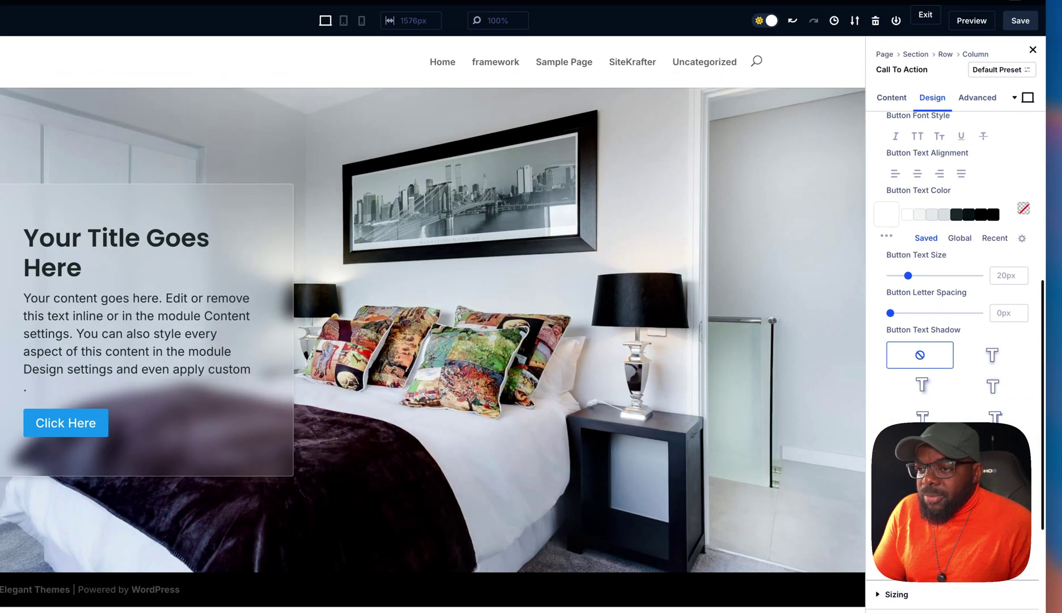
Step: Raise the call-to-action box's top padding from the default 40px to 50px
click(899, 438)
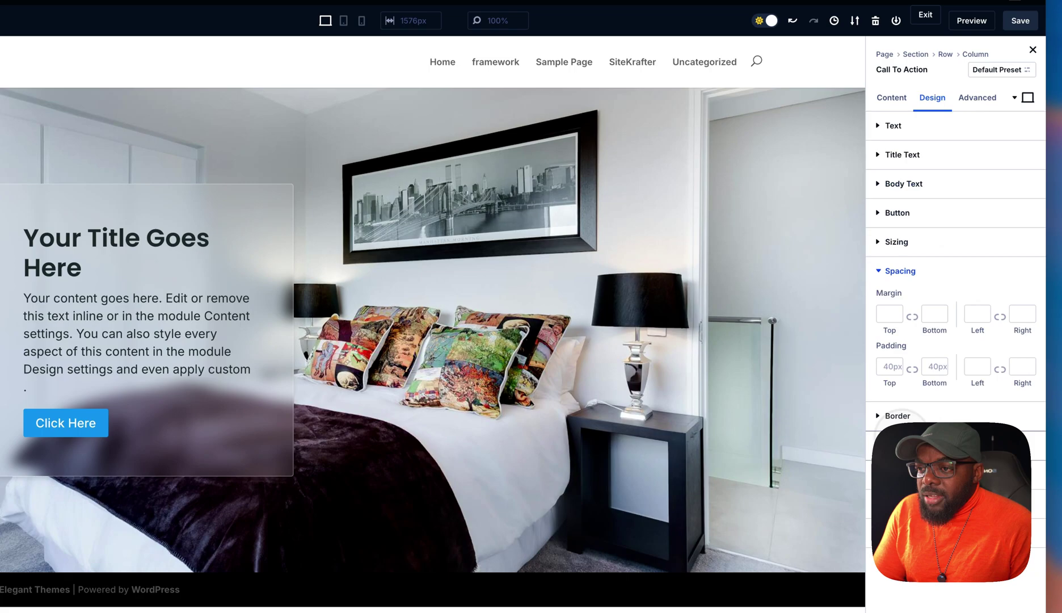
click(886, 370)
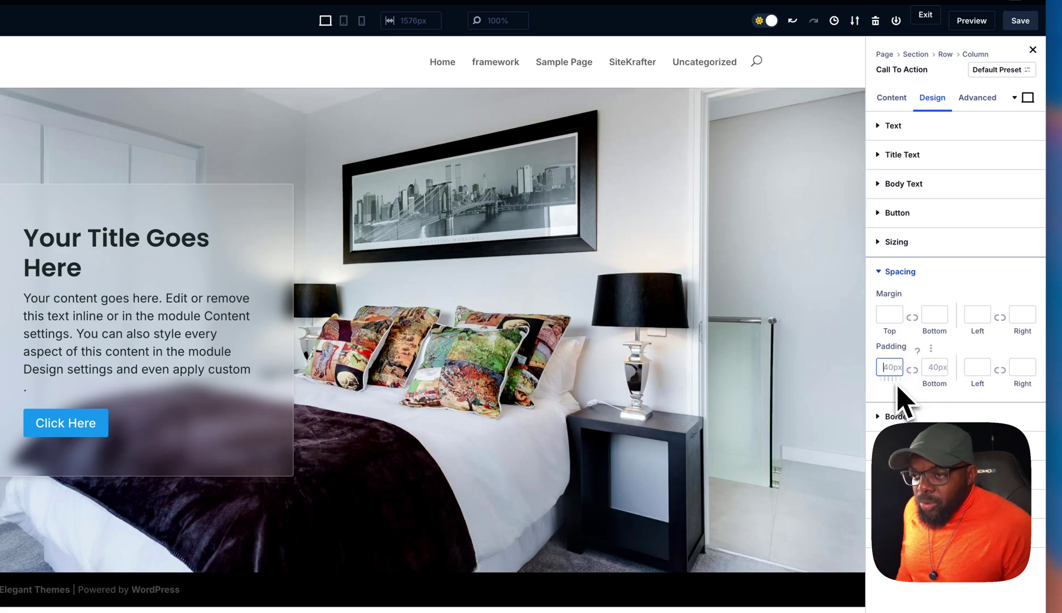
drag(897, 386, 897, 385)
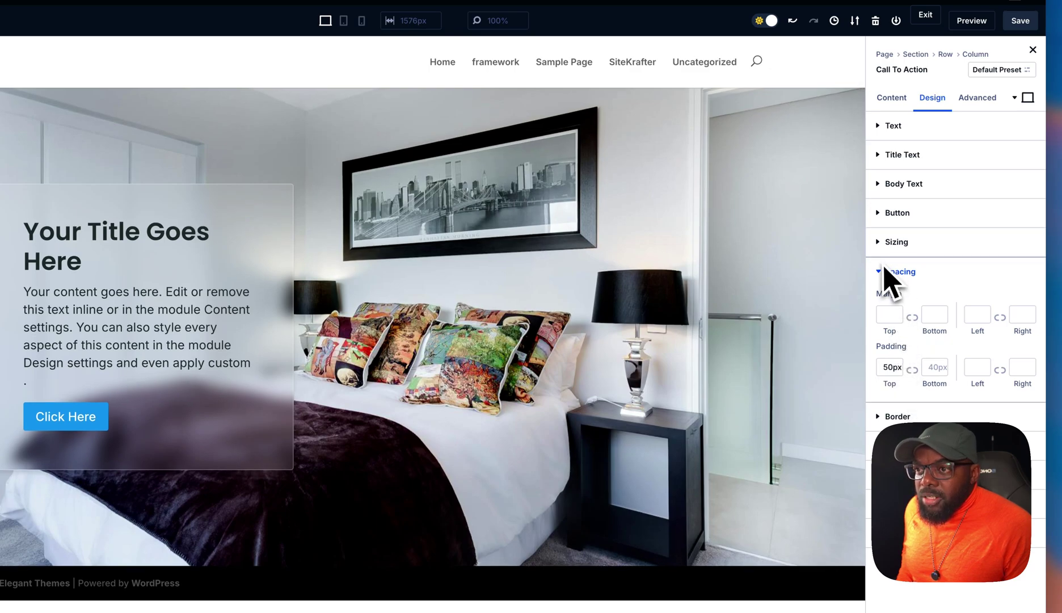
click(897, 213)
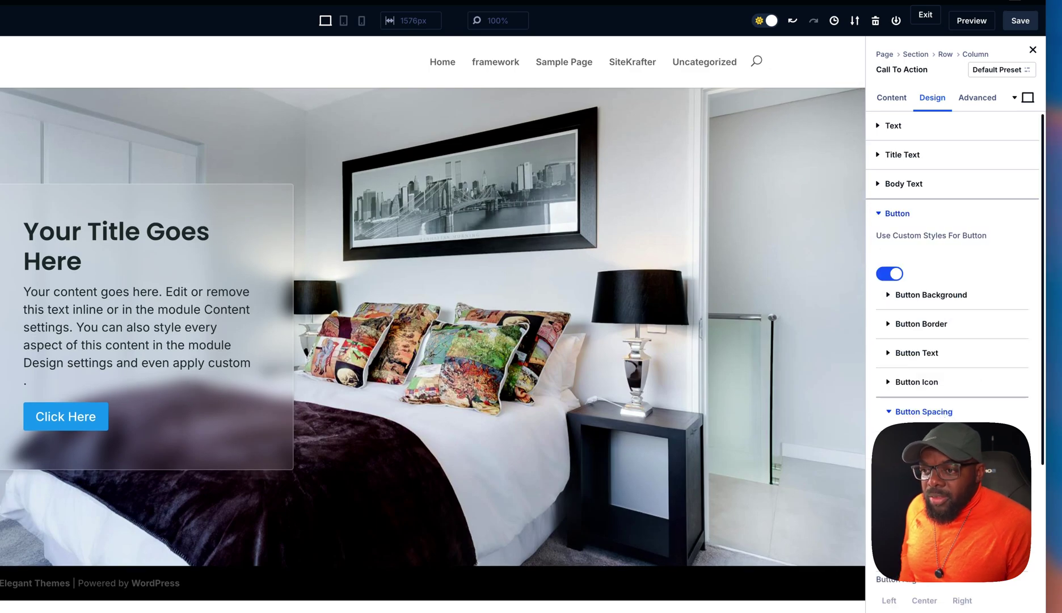